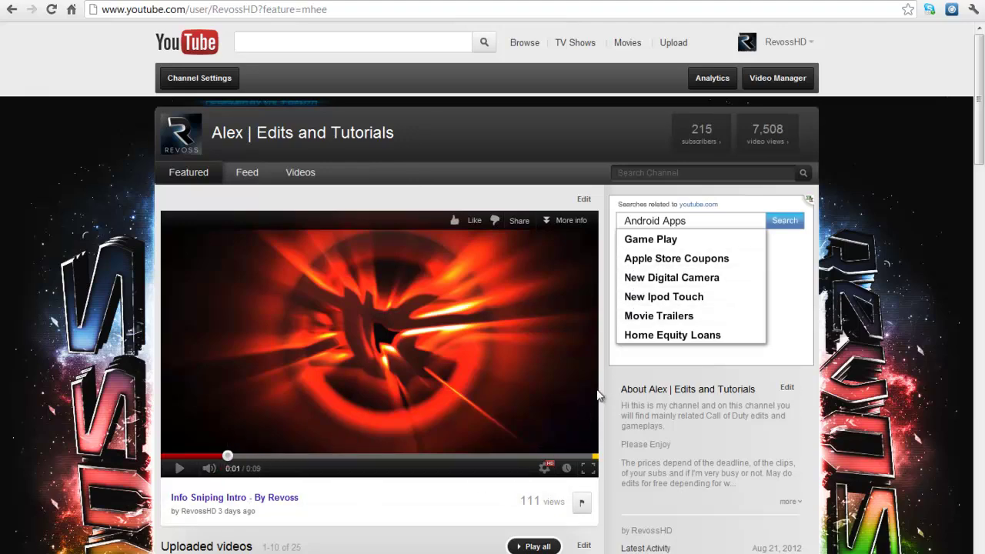
# Step: Scroll the channel page down to the uploaded videos containing Info Team Promo - By Revoss
pyautogui.moveTo(978, 123); pyautogui.dragTo(978, 231)
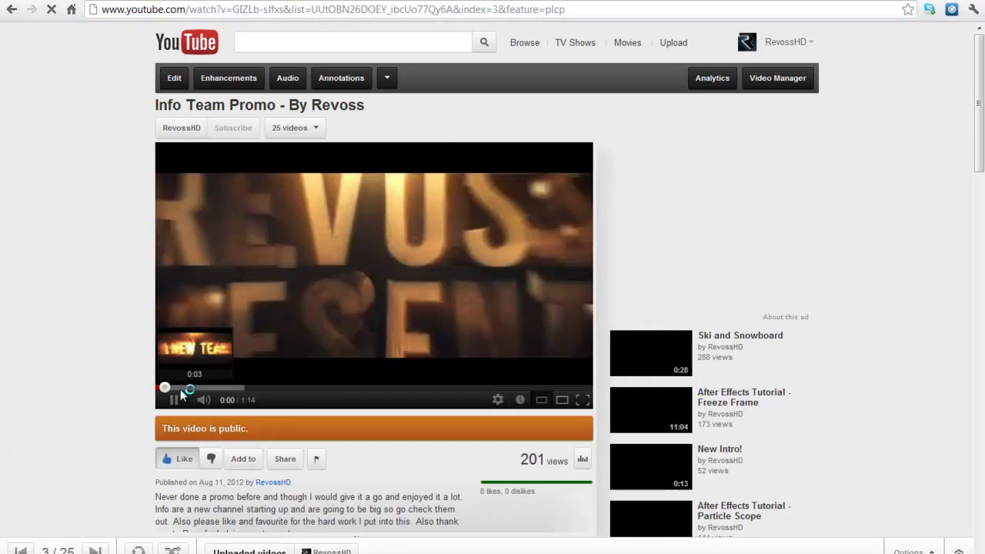
# Step: Play the promo, dismiss the ad, and reach the INFO title around 1:00
pyautogui.click(236, 324)
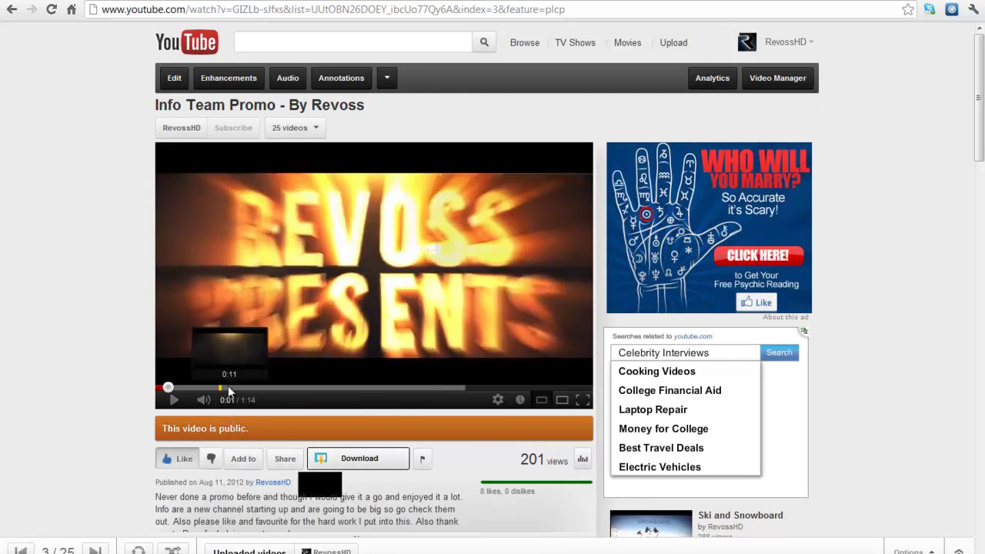
pyautogui.click(473, 387)
pyautogui.click(487, 362)
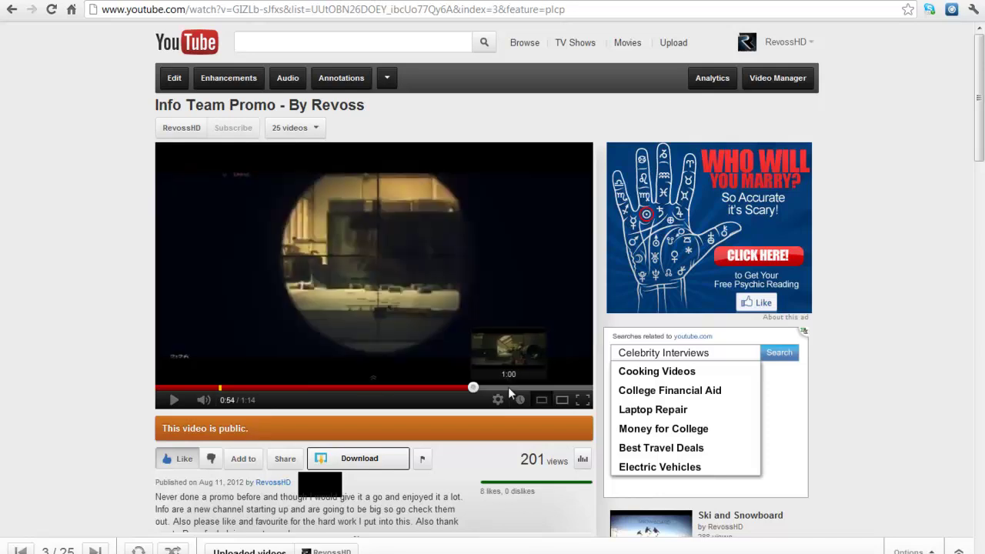
pyautogui.click(508, 387)
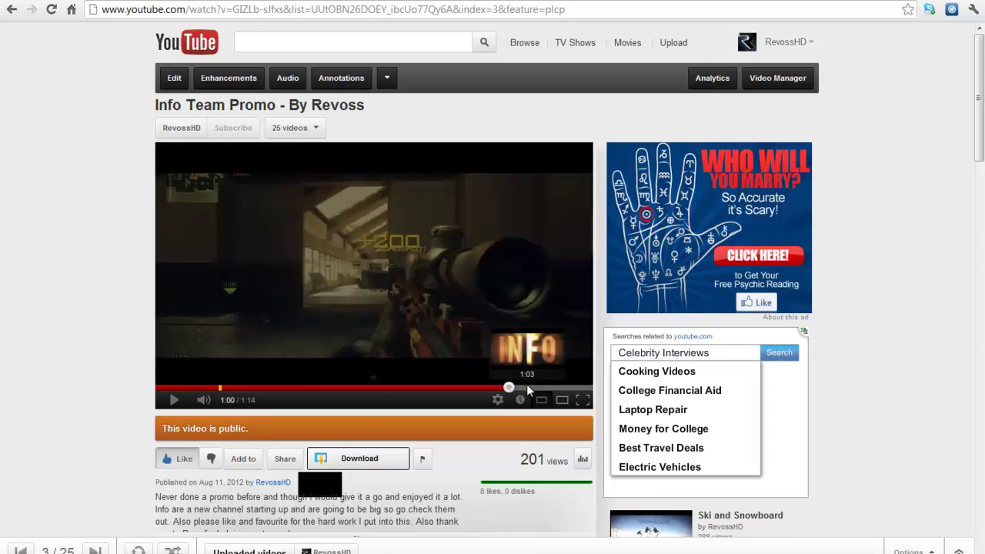
pyautogui.click(461, 293)
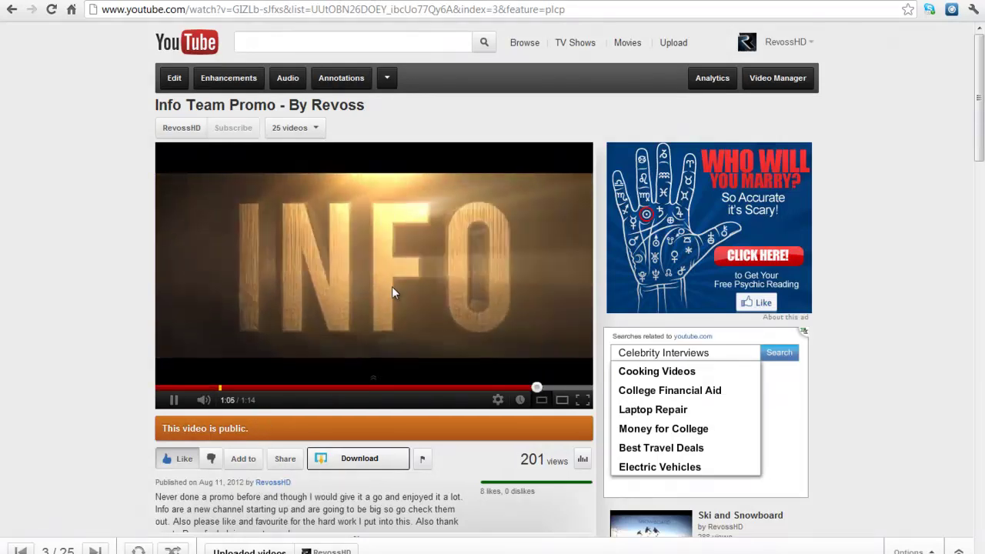
pyautogui.click(261, 231)
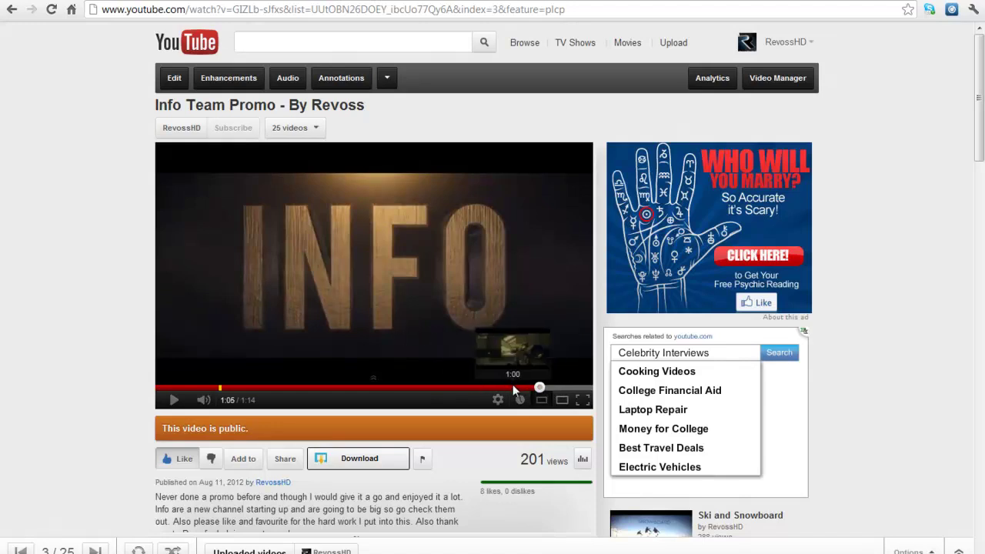
# Step: Seek between 1:01 and the darker INFO shot at 1:06 to review the end plate
pyautogui.click(513, 387)
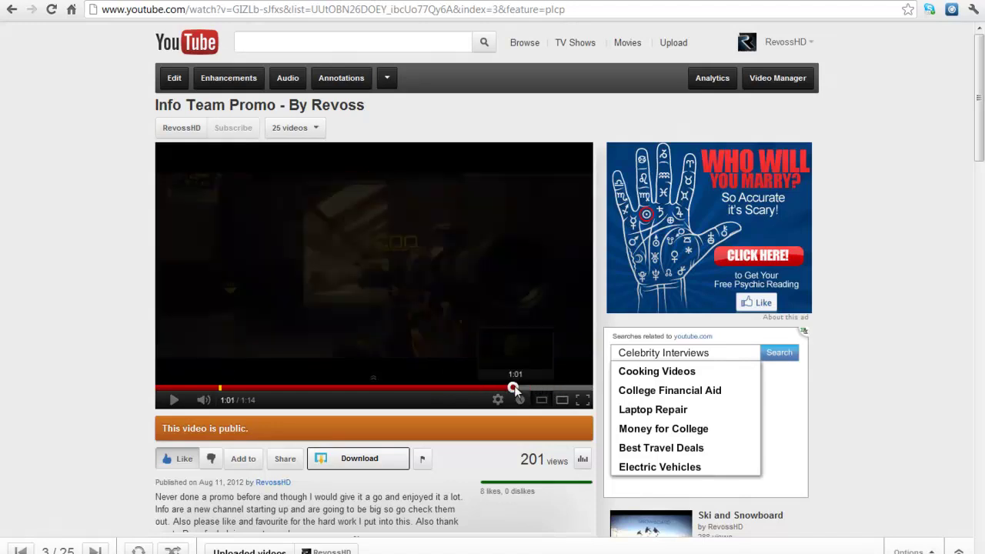
pyautogui.click(423, 305)
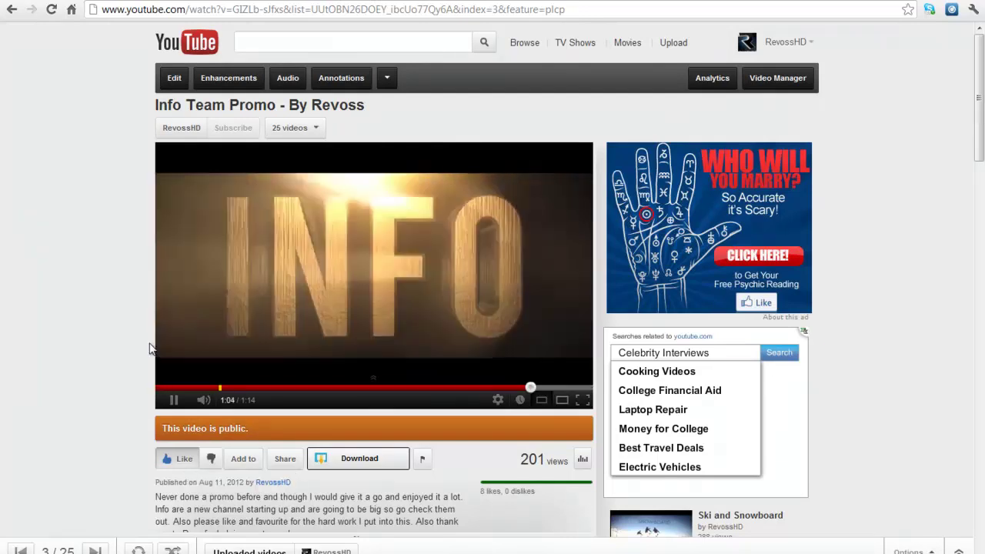
pyautogui.click(412, 272)
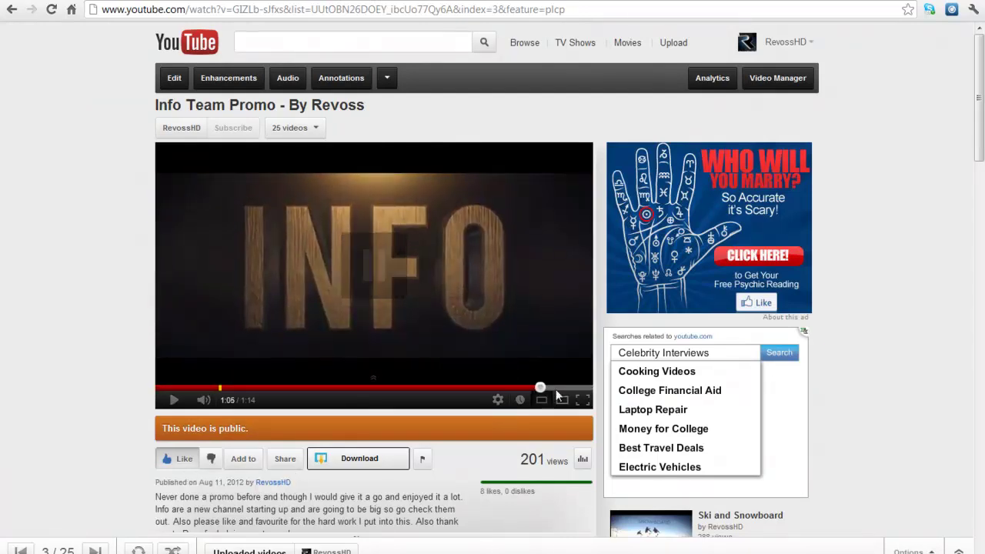
pyautogui.click(518, 386)
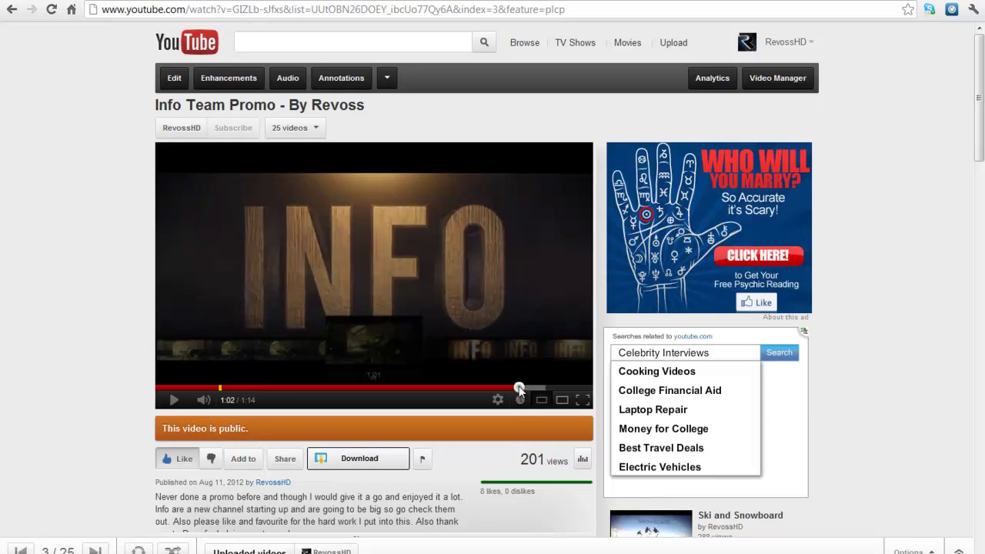
pyautogui.click(524, 385)
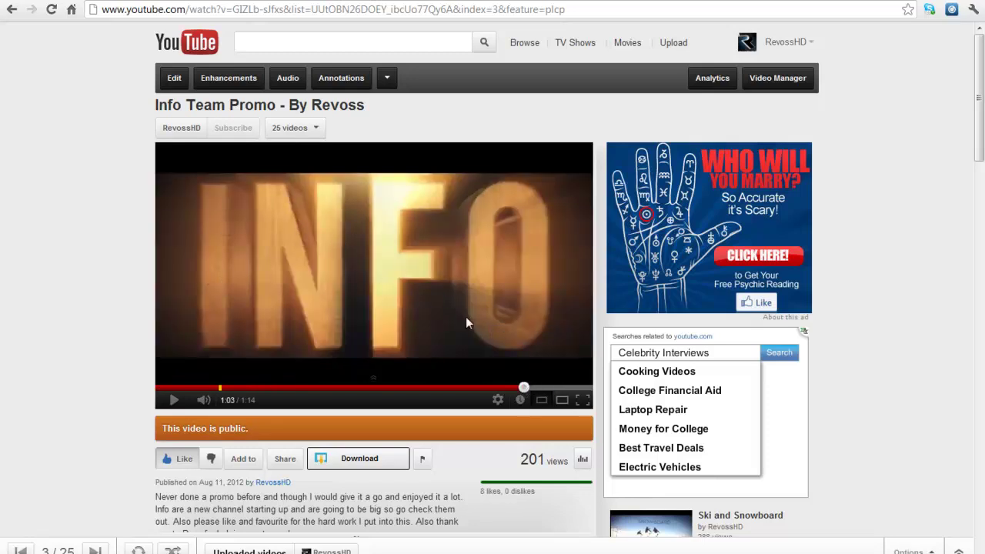
pyautogui.click(545, 386)
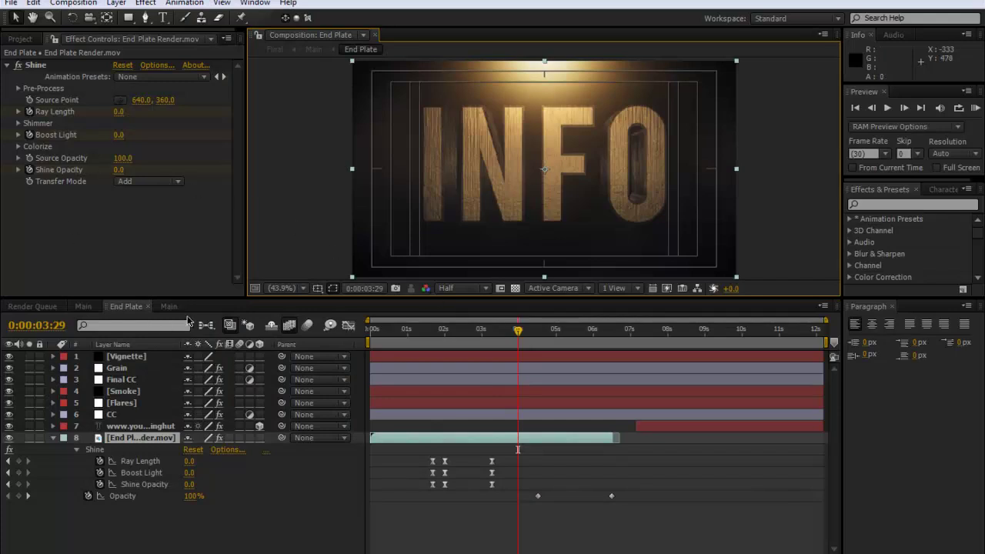
# Step: In the Main comp, move the time just past 0;00;01;00 and select Logo Render's Shine effect
pyautogui.click(83, 307)
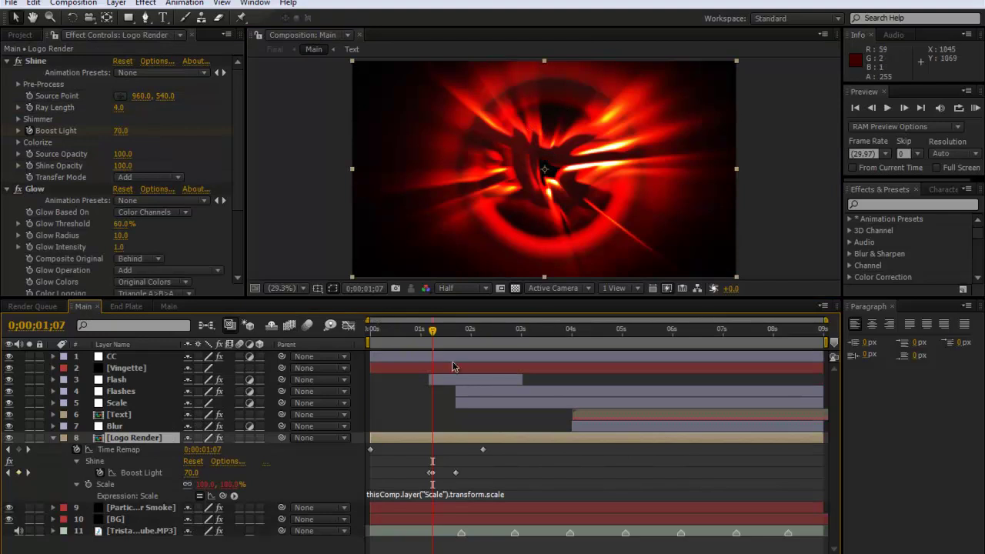
pyautogui.click(421, 331)
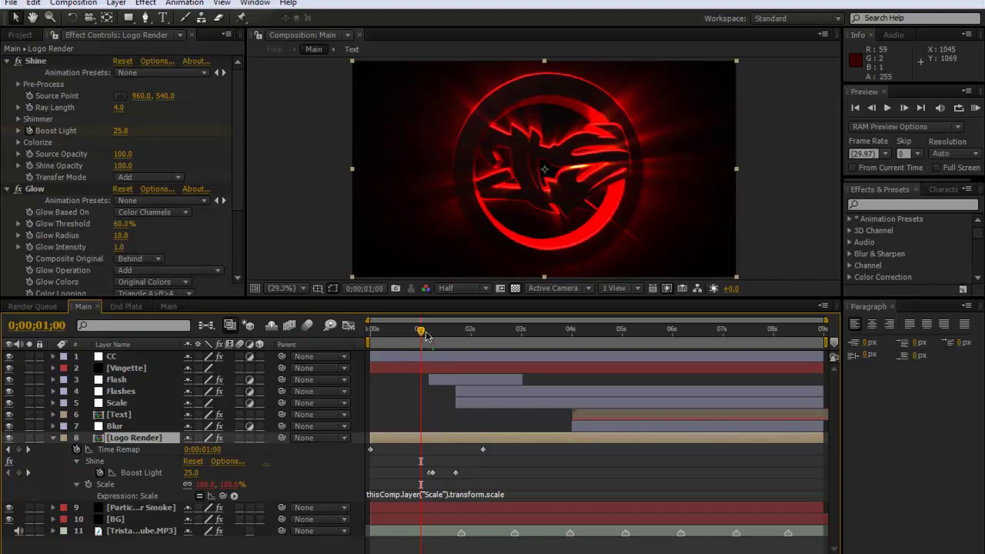
pyautogui.moveTo(420, 333); pyautogui.dragTo(431, 333)
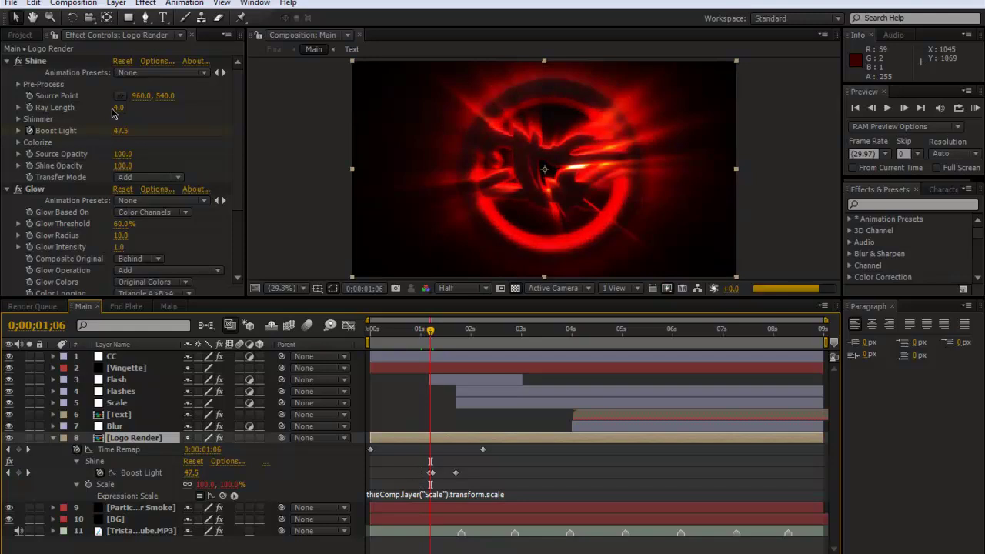
pyautogui.click(68, 60)
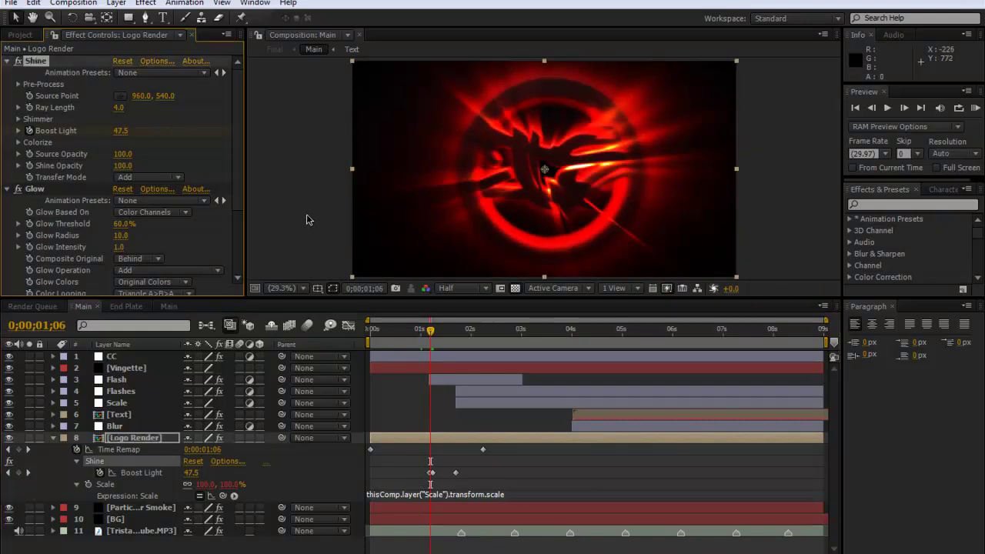
# Step: Delete the old Shine and apply a fresh Trapcode Shine to the Logo Render layer
pyautogui.press('Delete')
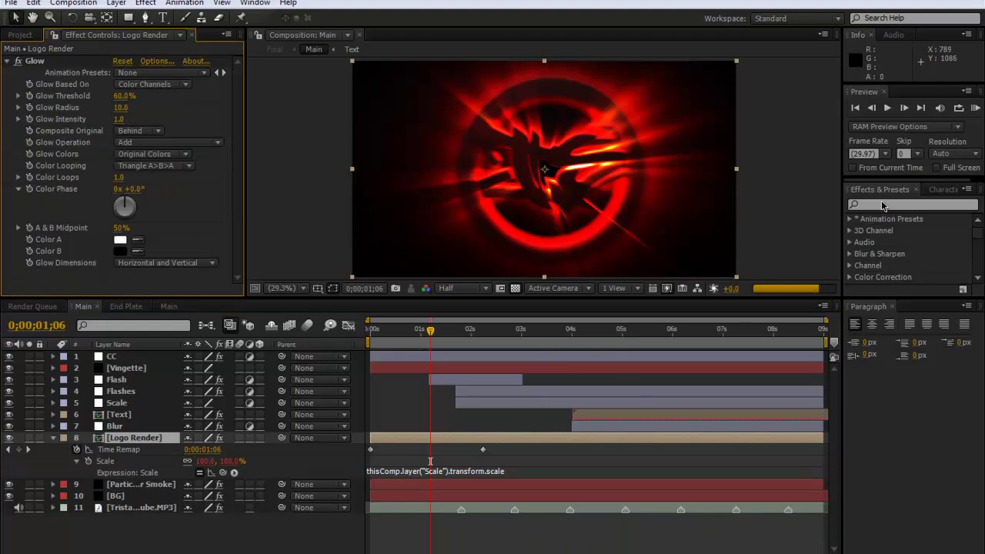
pyautogui.click(883, 204)
pyautogui.write('shine')
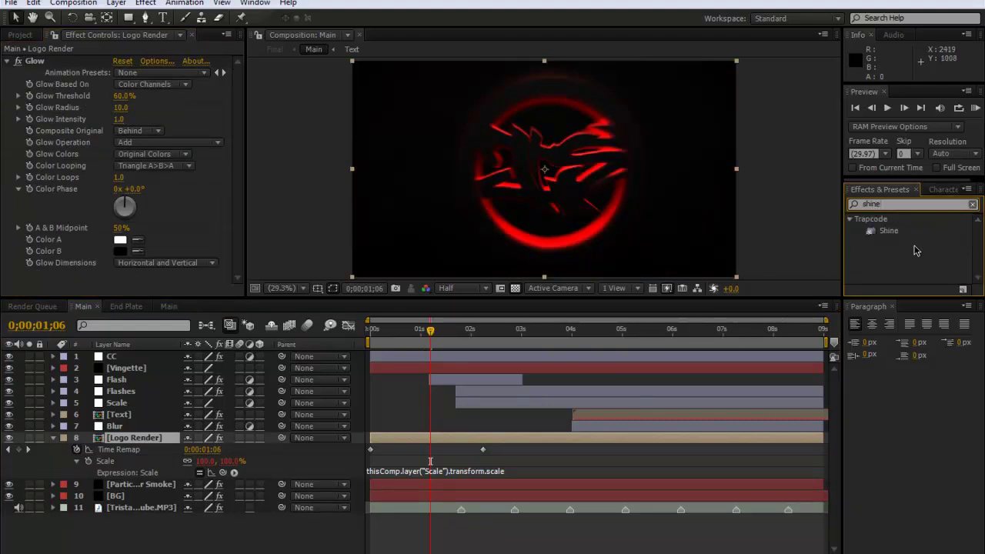
pyautogui.moveTo(886, 229); pyautogui.dragTo(454, 443)
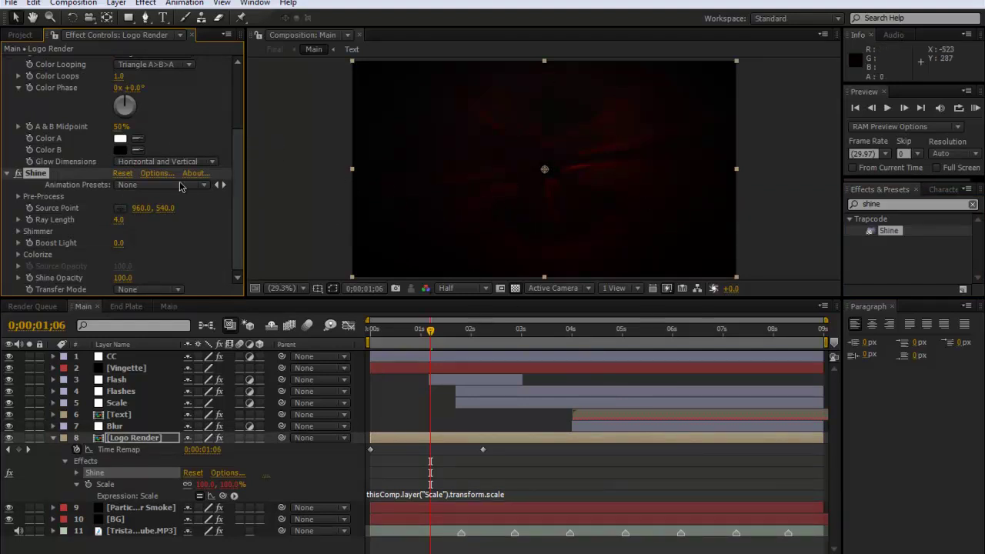
# Step: Move the new Shine above Glow and set its Transfer Mode to Add
pyautogui.click(34, 174)
pyautogui.click(33, 174)
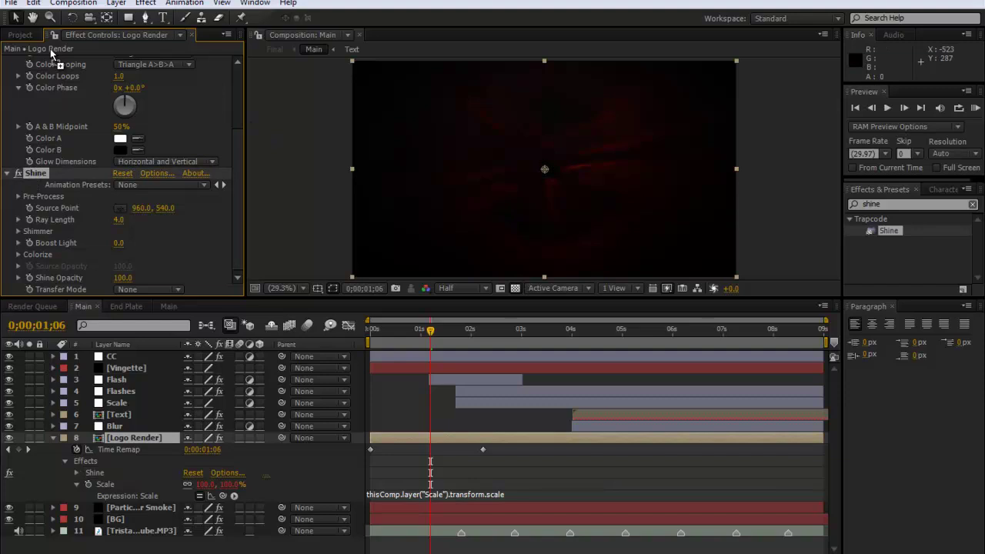
pyautogui.scroll(3, 54, 70)
pyautogui.moveTo(50, 246); pyautogui.dragTo(58, 60)
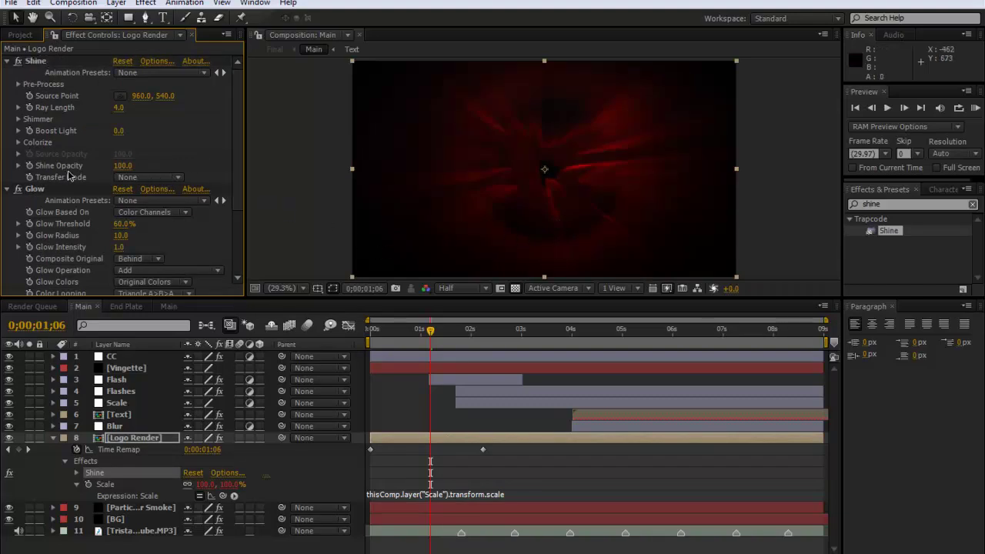
pyautogui.click(154, 177)
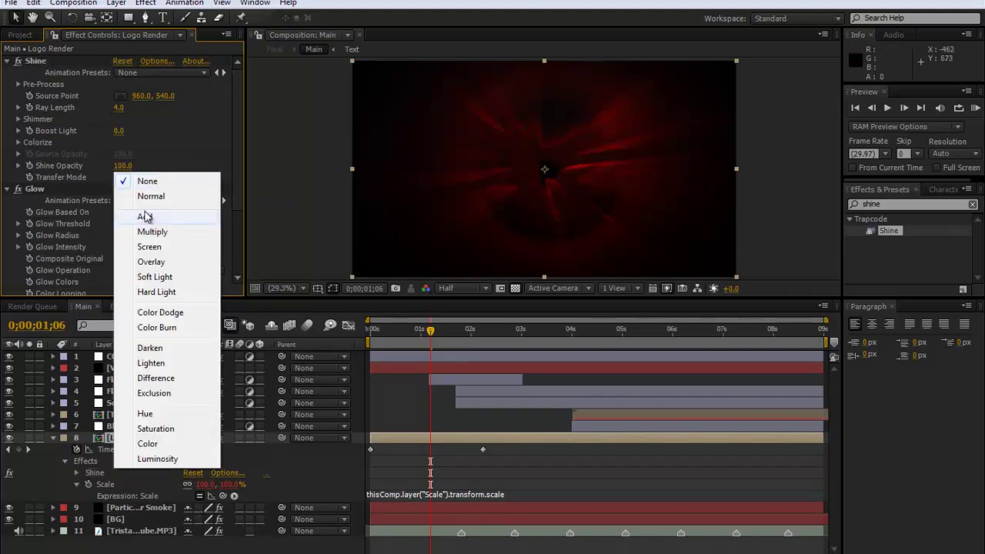
pyautogui.click(144, 216)
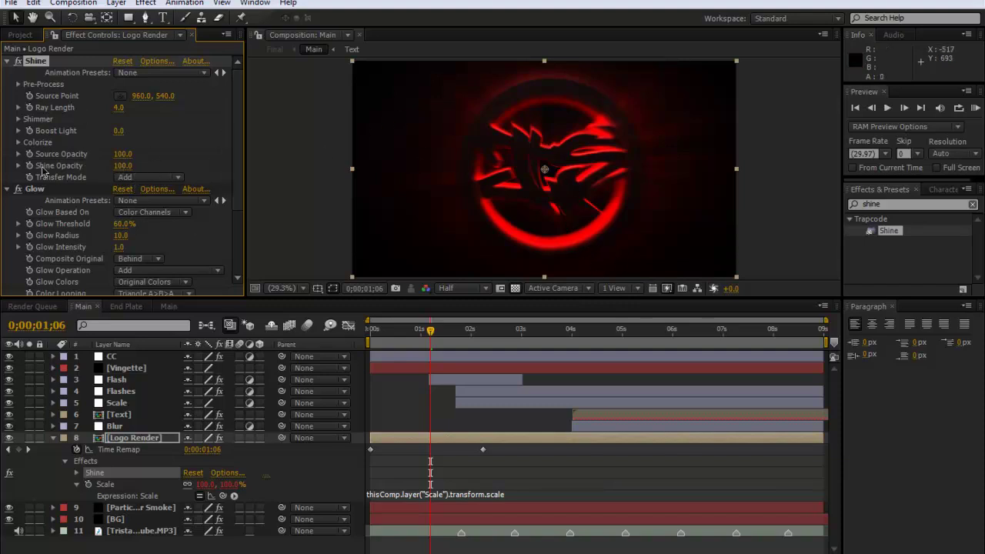
# Step: Expand Shine's Colorize settings and set the Midtones colour to orange C88200
pyautogui.click(18, 143)
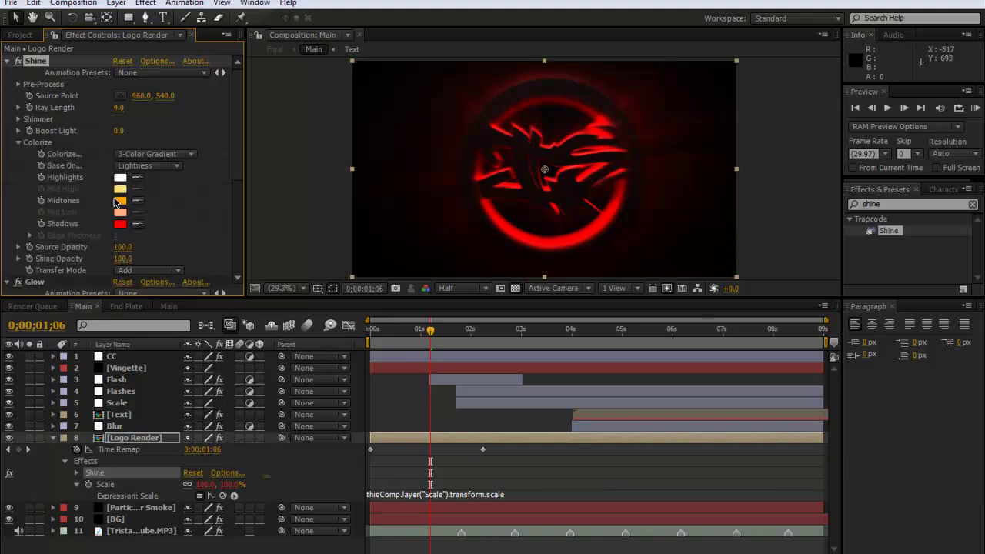
pyautogui.click(119, 202)
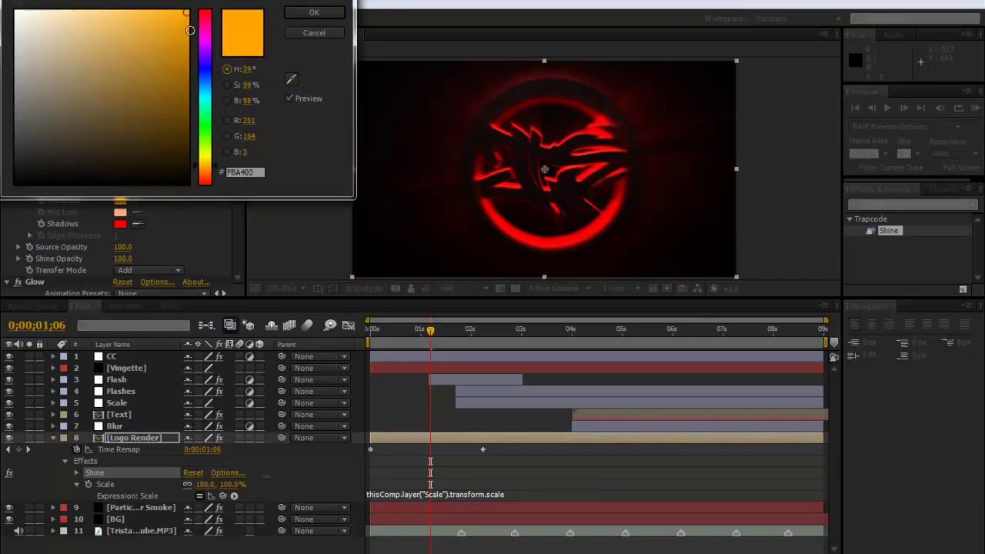
pyautogui.moveTo(183, 46); pyautogui.dragTo(196, 48)
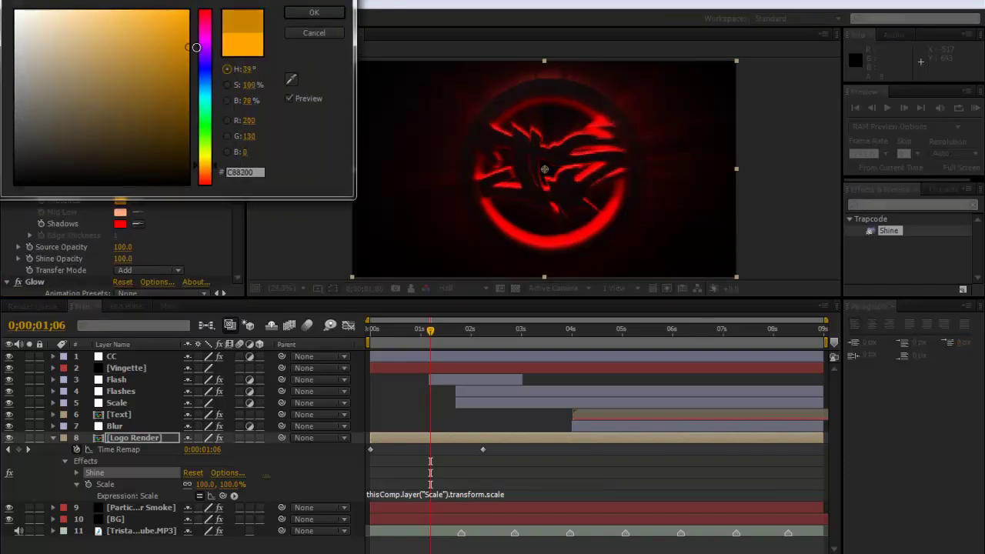
pyautogui.click(313, 12)
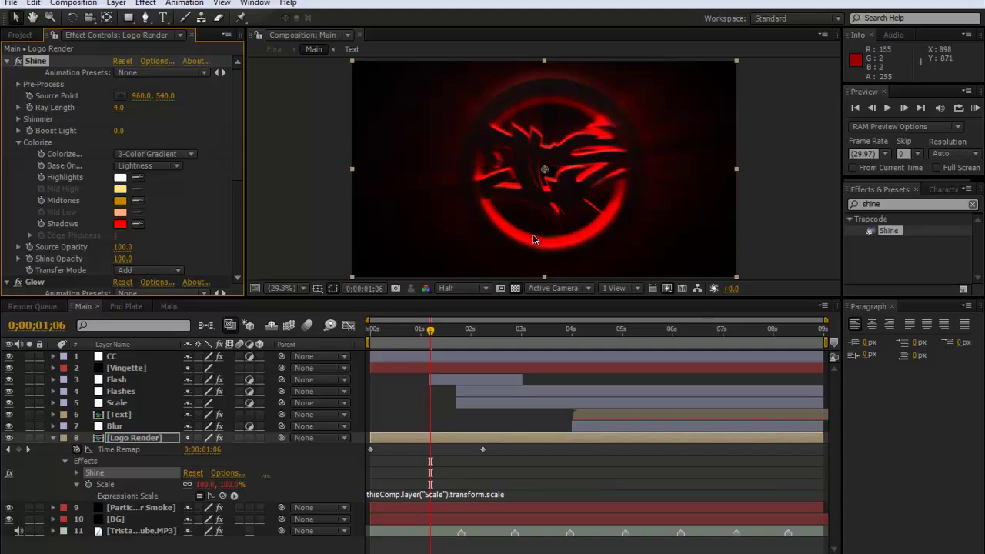
# Step: Change Shadows to a vivid red FD1212 and Midtones to a deeper orange C85500
pyautogui.click(119, 223)
pyautogui.click(191, 27)
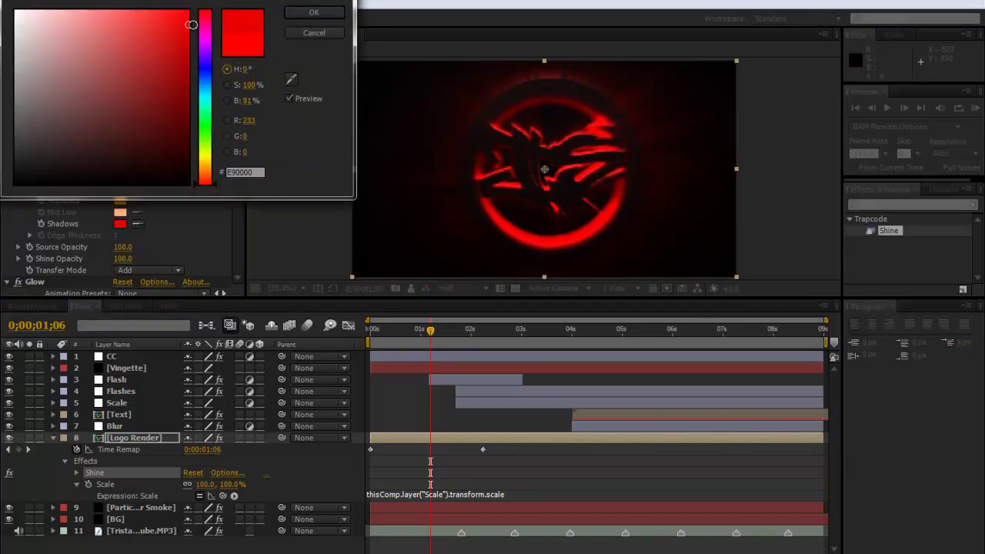
pyautogui.moveTo(191, 24); pyautogui.dragTo(176, 12)
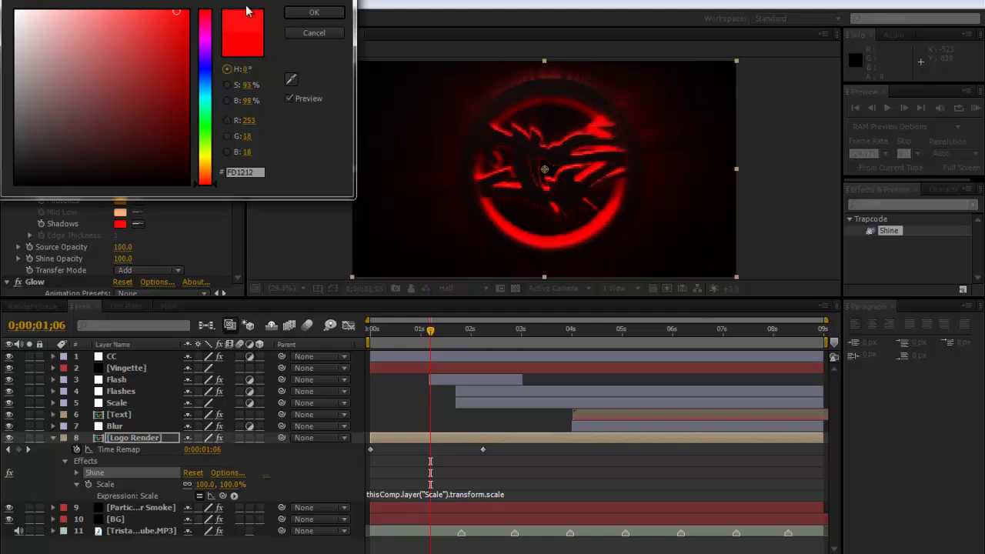
pyautogui.click(314, 12)
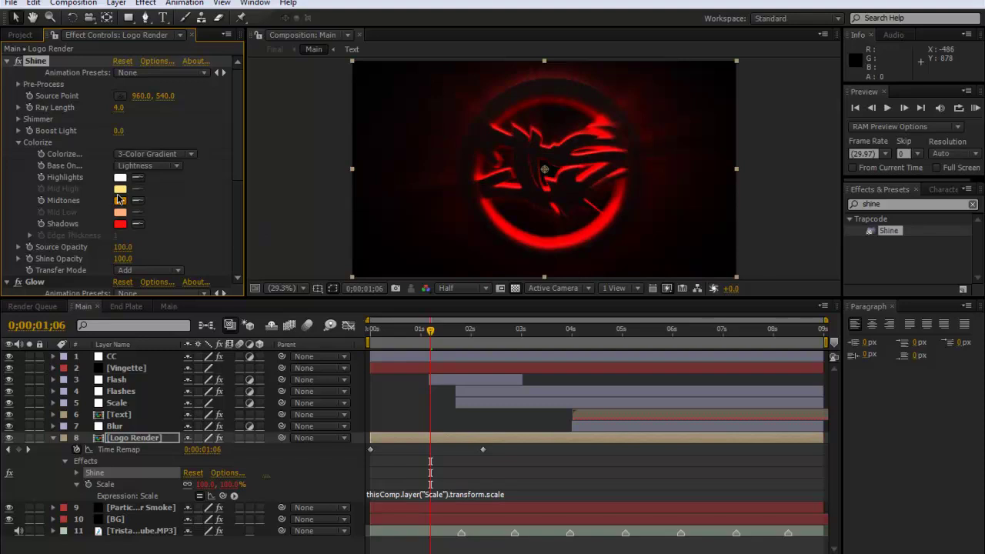
pyautogui.click(120, 200)
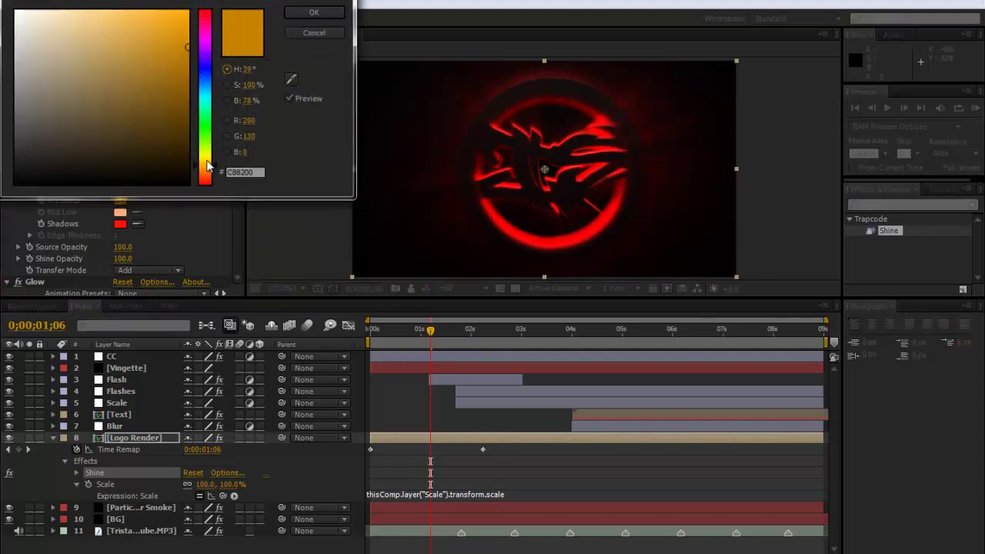
pyautogui.moveTo(215, 164); pyautogui.dragTo(217, 176)
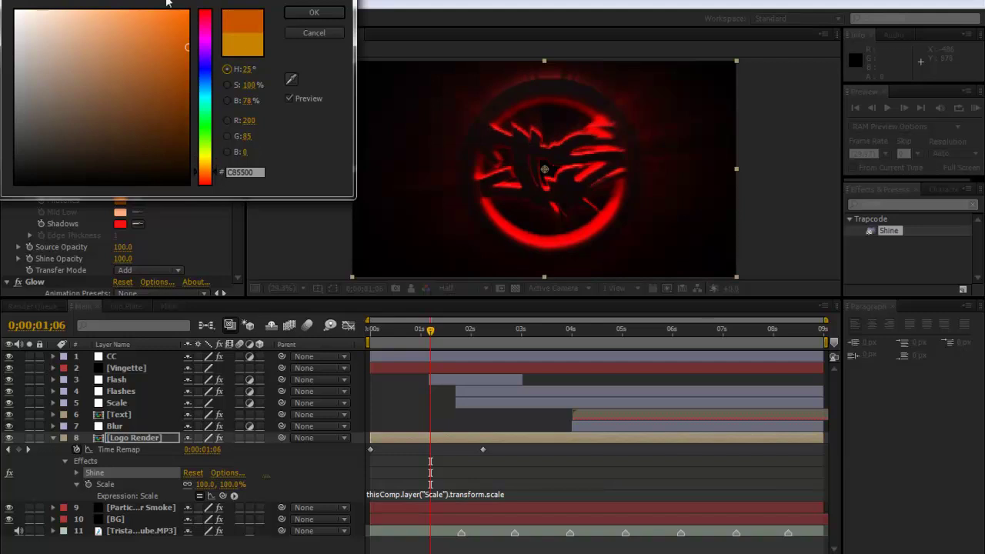
pyautogui.click(329, 13)
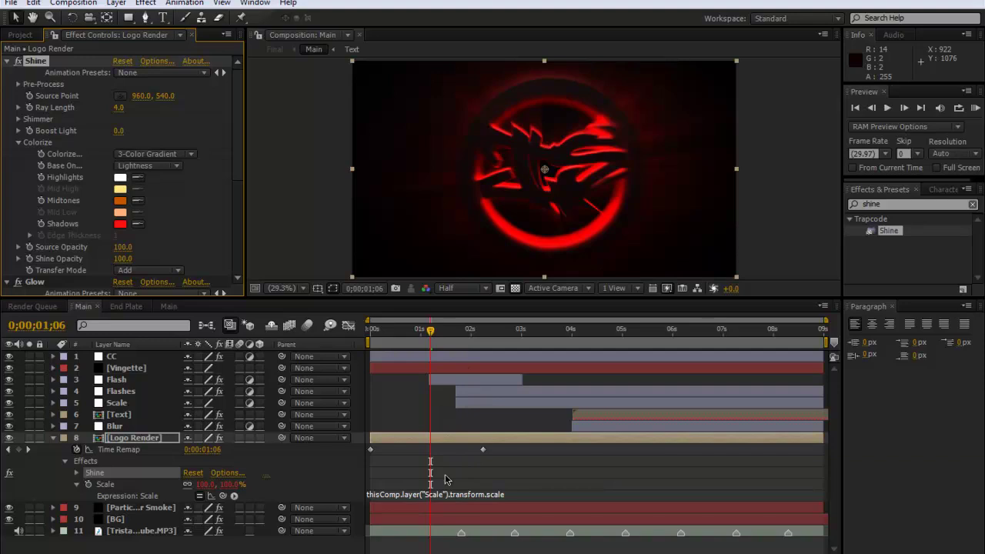
# Step: Nudge the MP3 music layer later, show its zoomed waveform near 1;05, then select Logo Render
pyautogui.click(450, 534)
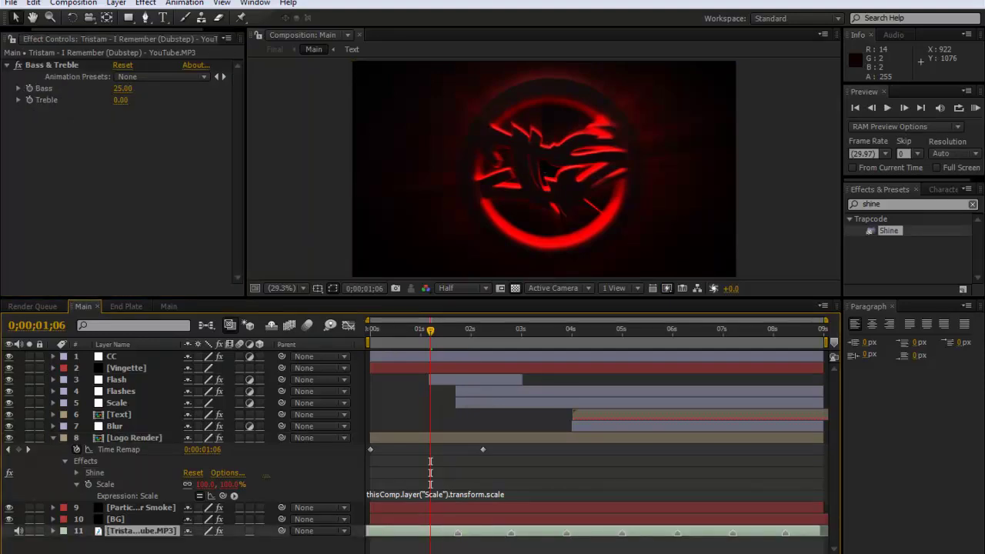
pyautogui.hotkey('alt', 'pagedown')
pyautogui.hotkey('alt', 'pagedown')
pyautogui.press('l')
pyautogui.press('l')
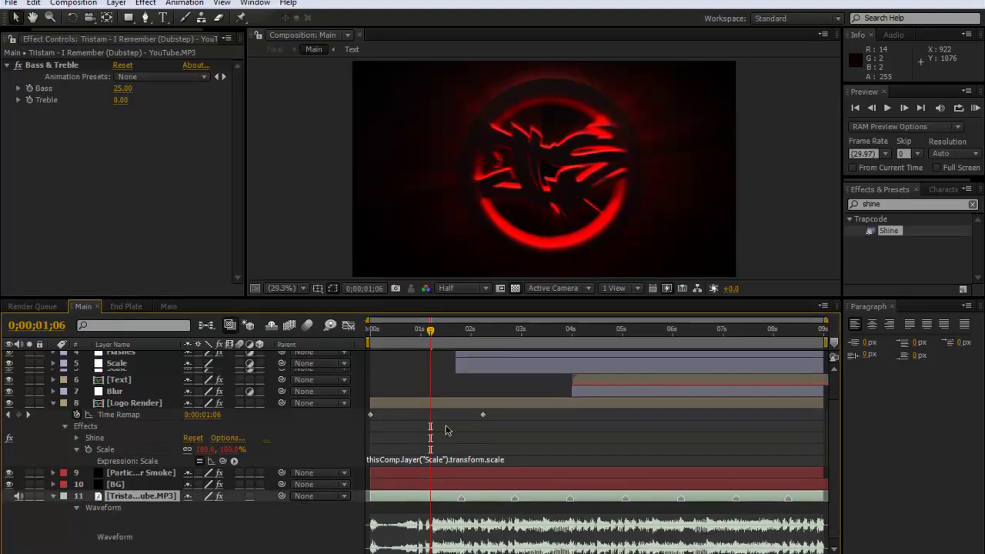
pyautogui.press('=')
pyautogui.press('=')
pyautogui.press('=')
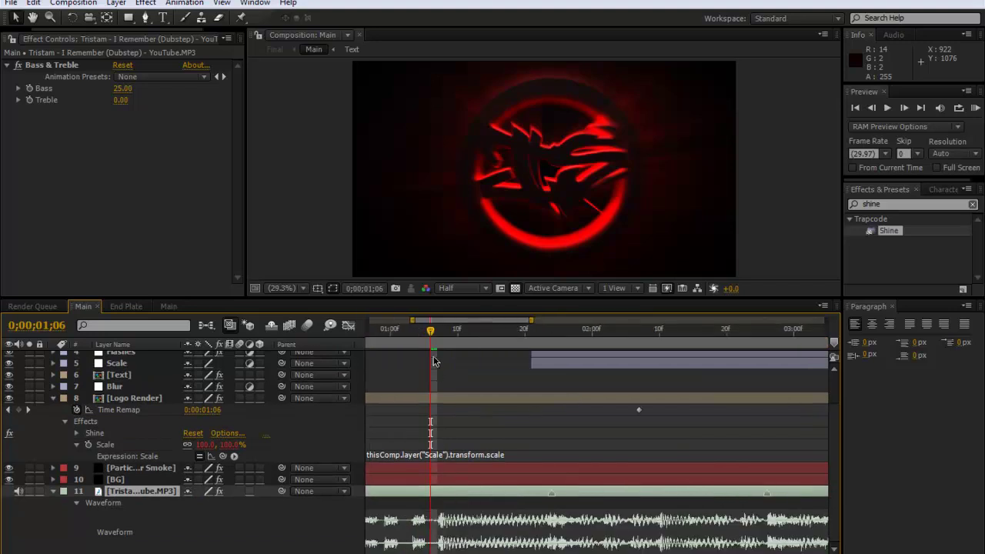
pyautogui.click(436, 336)
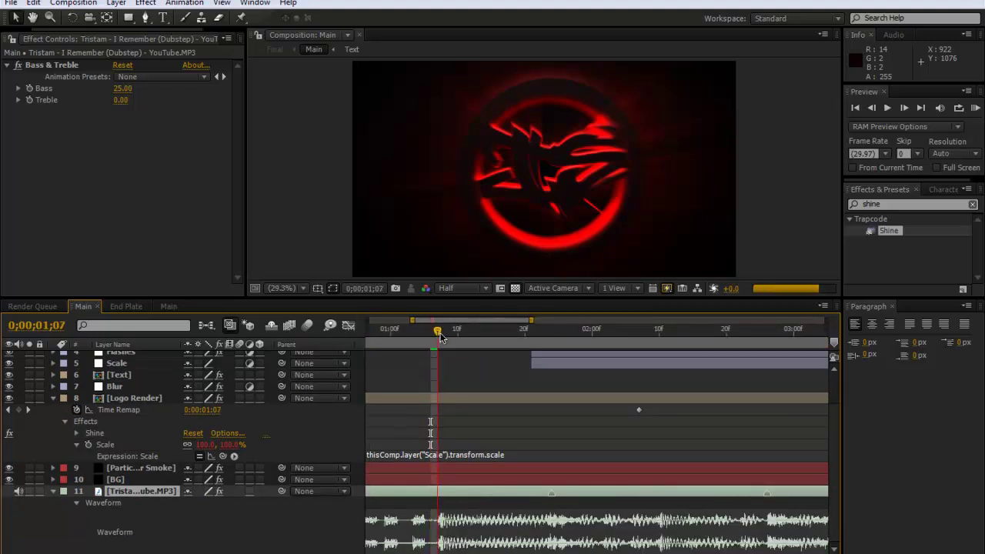
pyautogui.moveTo(440, 337); pyautogui.dragTo(436, 414)
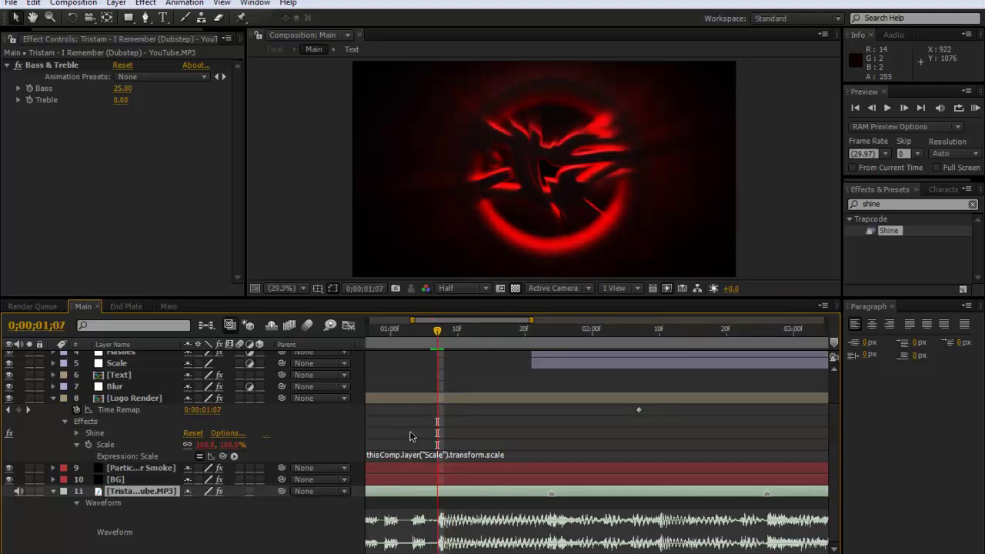
pyautogui.press('pageup')
pyautogui.press('pageup')
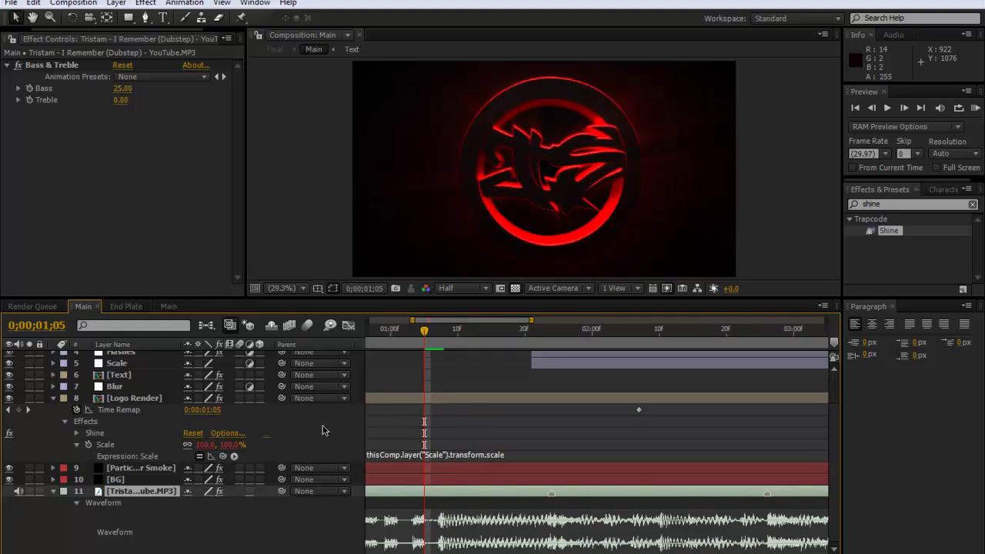
pyautogui.click(127, 399)
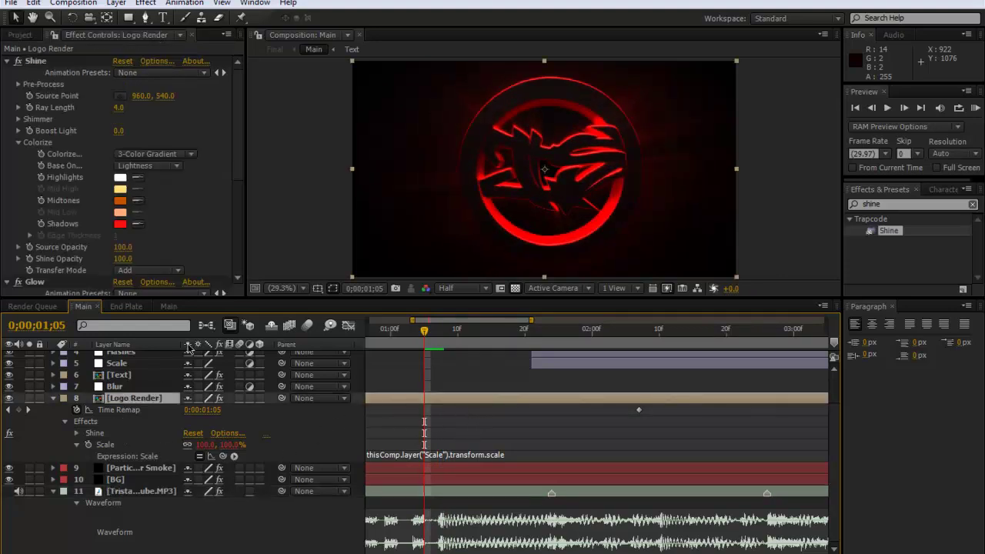
pyautogui.click(28, 111)
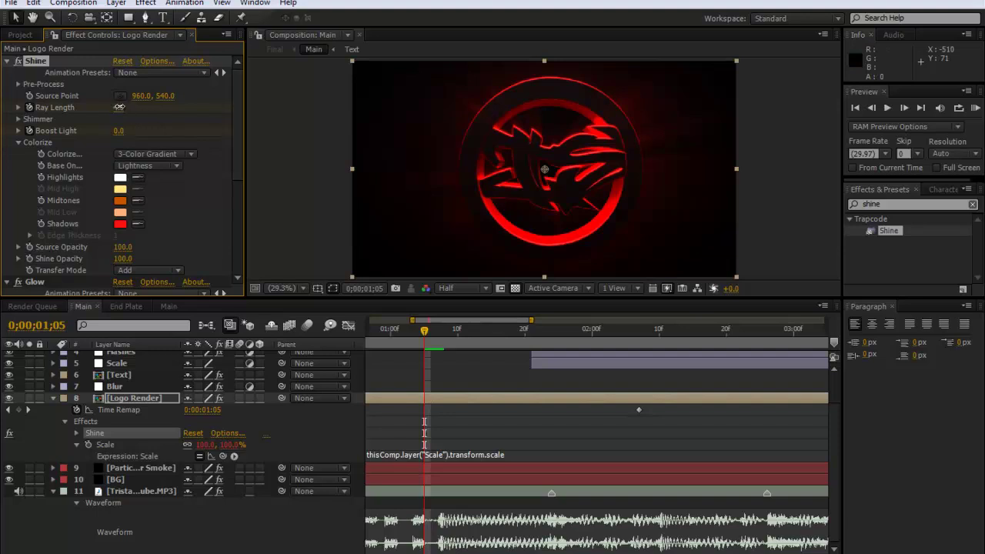
pyautogui.moveTo(119, 107); pyautogui.dragTo(50, 109)
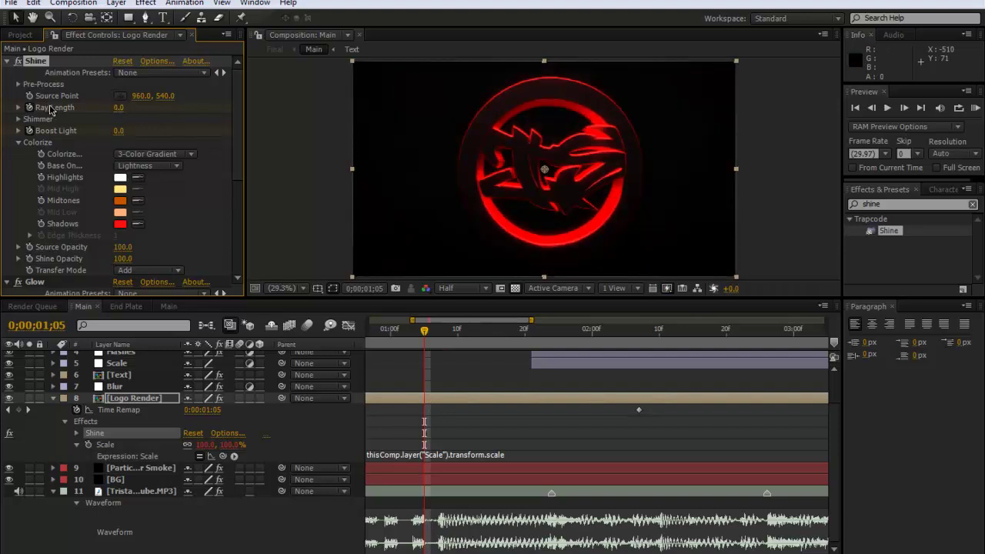
pyautogui.click(121, 107)
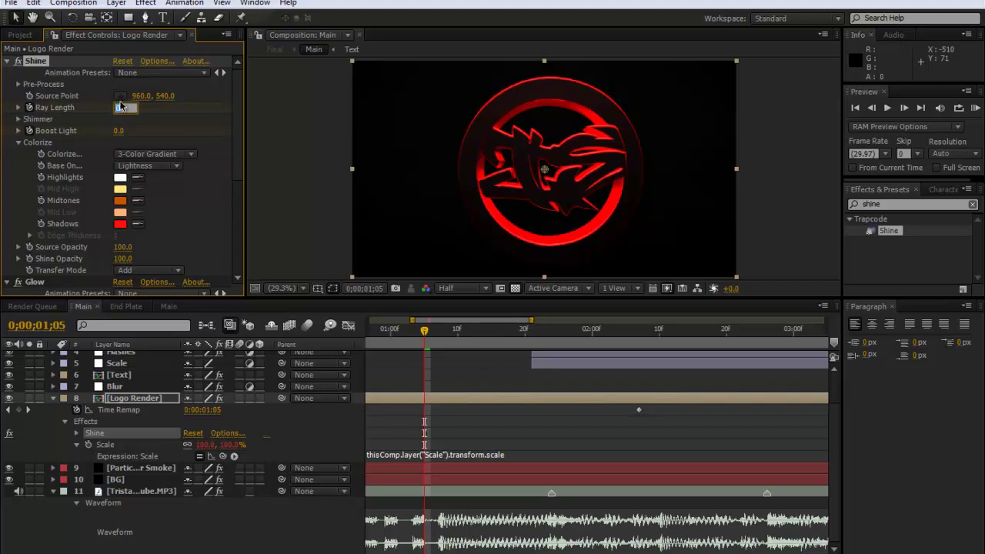
pyautogui.write('4')
pyautogui.press('Return')
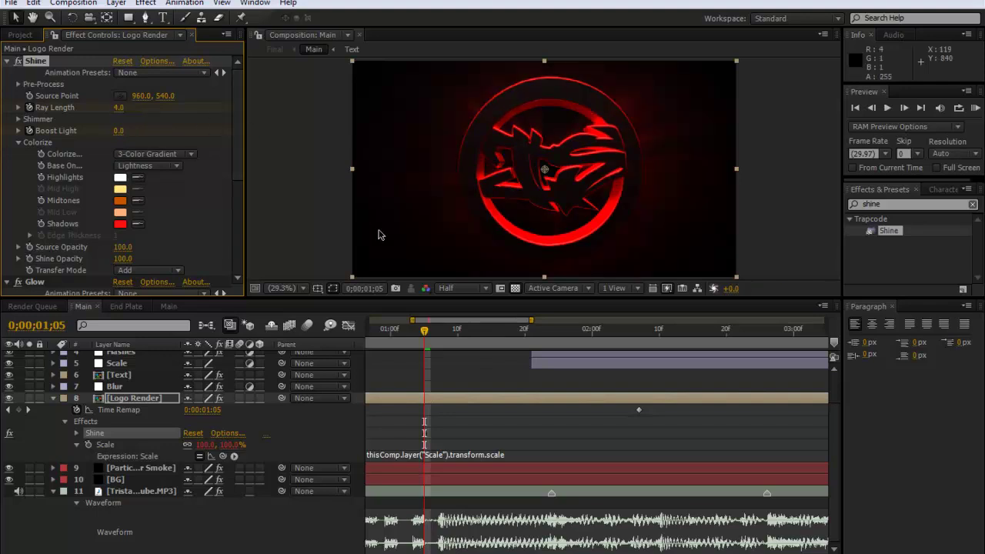
pyautogui.click(438, 329)
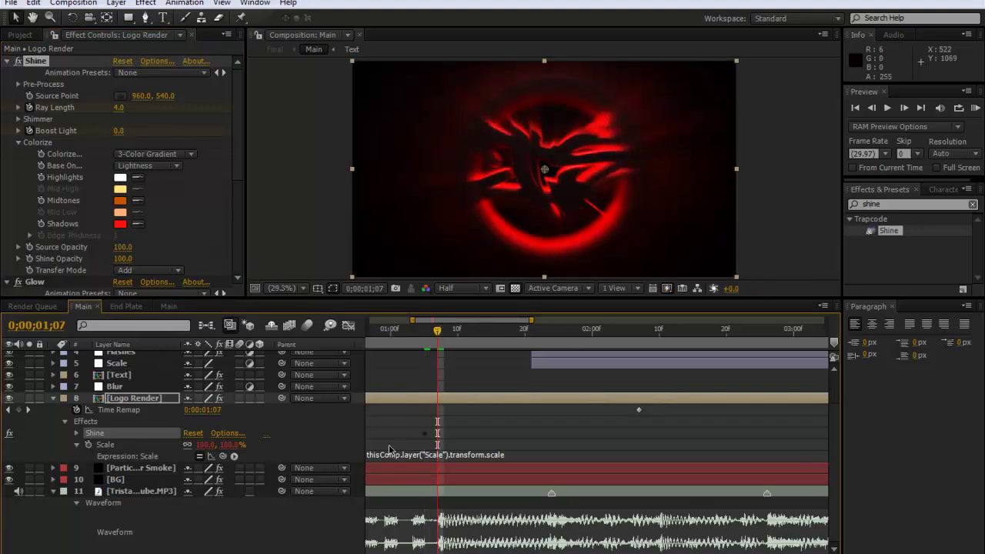
pyautogui.scroll(3, 281, 400)
pyautogui.click(281, 381)
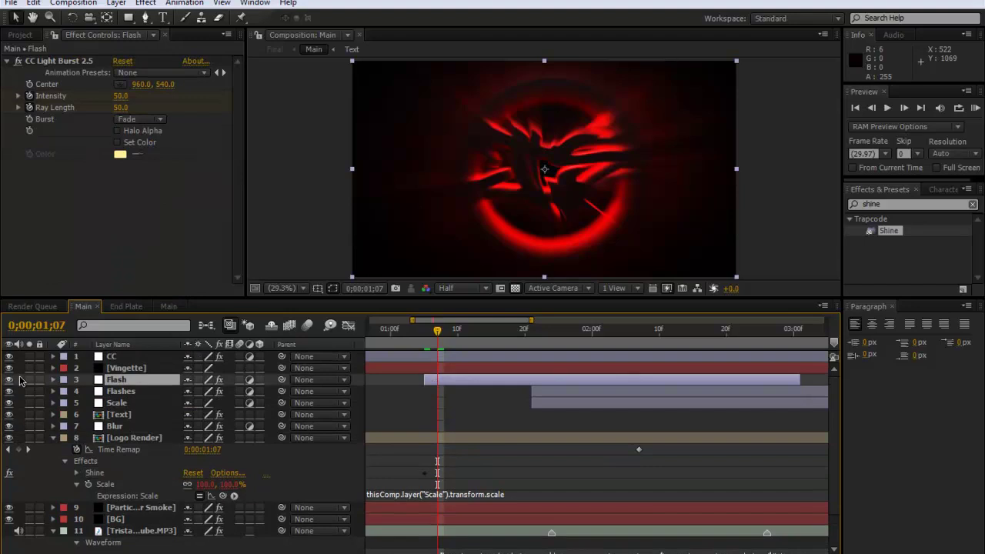
pyautogui.scroll(-2, 409, 415)
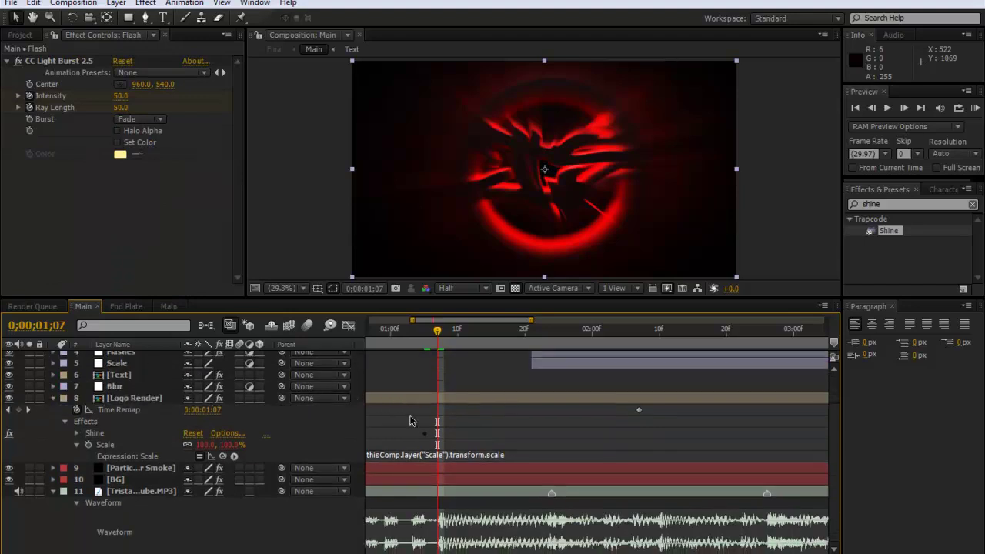
pyautogui.scroll(2, 439, 454)
pyautogui.scroll(-2, 466, 498)
pyautogui.click(444, 401)
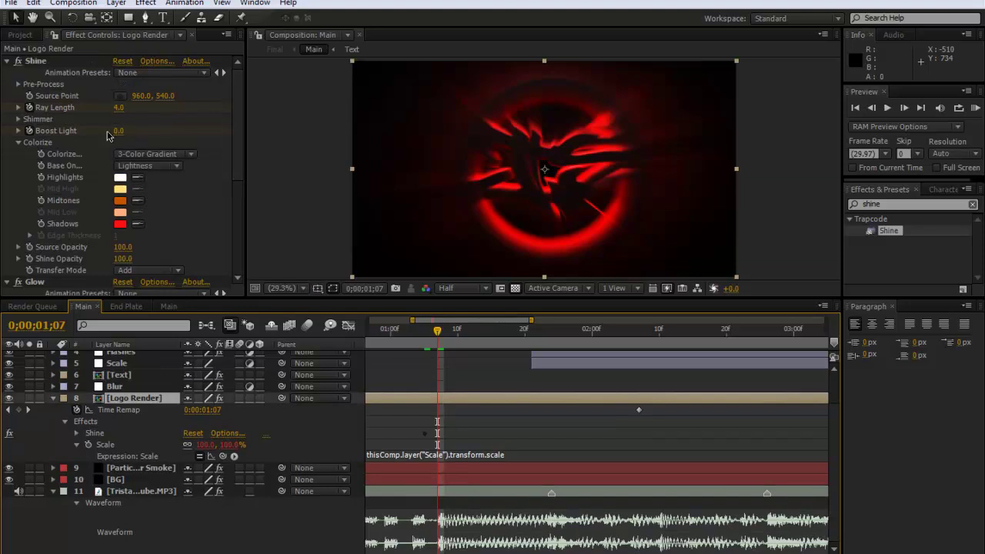
# Step: At 0;00;01;07, set Shine's Boost Light on Logo Render to 70 for the flare peak
pyautogui.moveTo(118, 131); pyautogui.dragTo(158, 134)
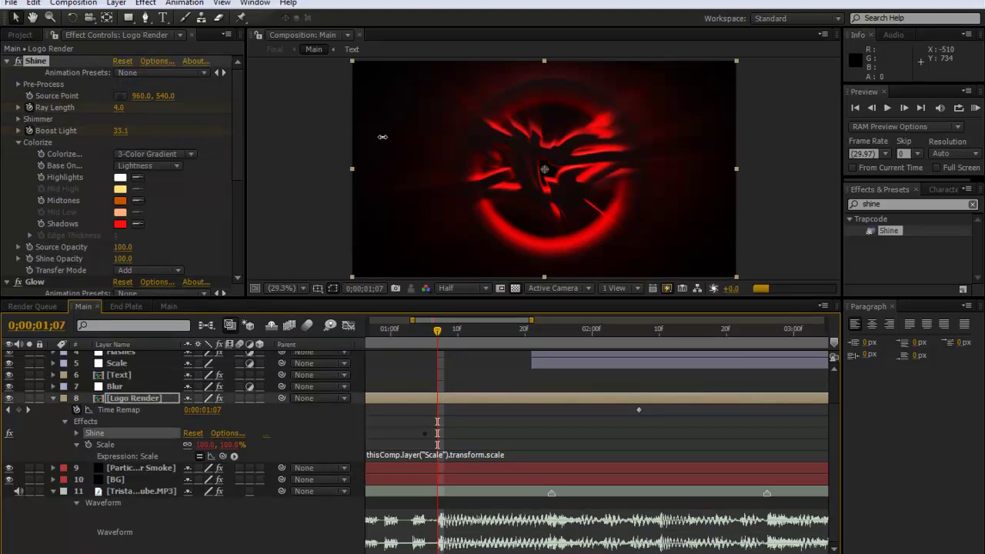
pyautogui.moveTo(480, 134); pyautogui.dragTo(641, 168)
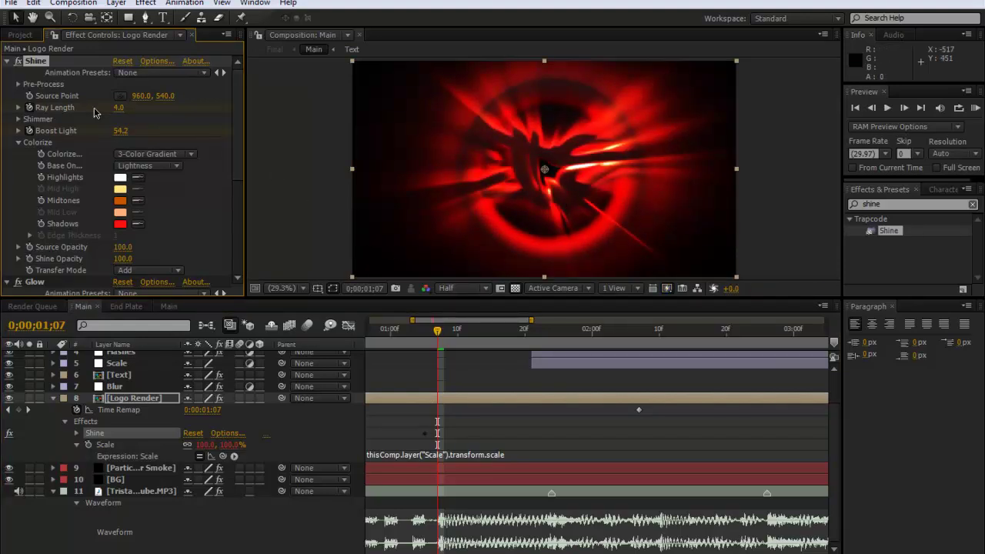
pyautogui.moveTo(129, 130); pyautogui.dragTo(779, 128)
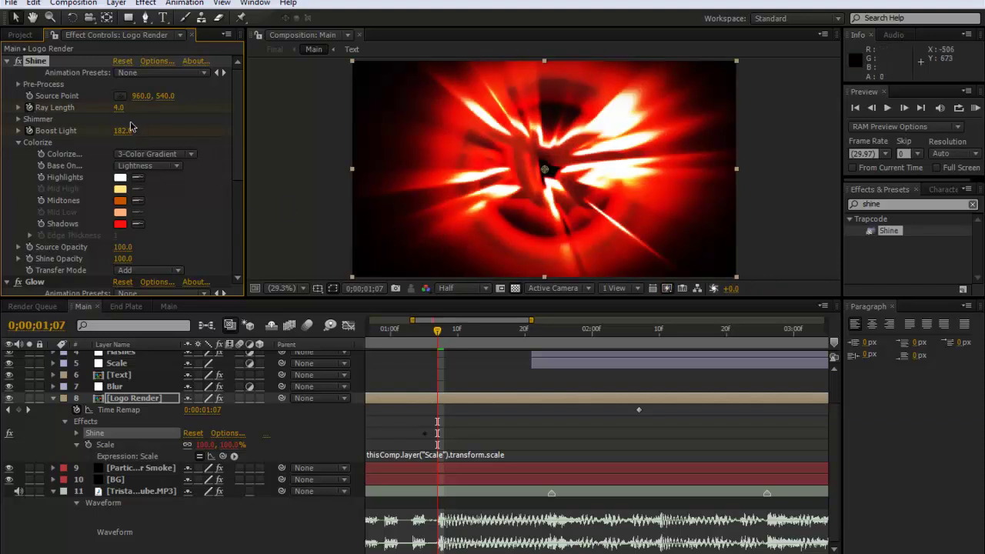
pyautogui.moveTo(117, 137)
pyautogui.mouseDown()
pyautogui.moveTo(147, 141)
pyautogui.moveTo(117, 136)
pyautogui.mouseUp()
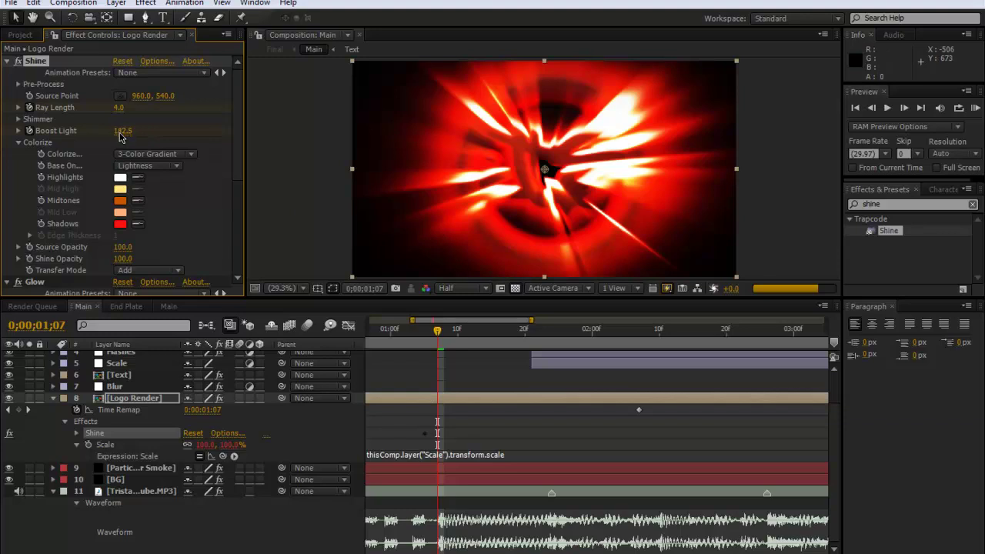
pyautogui.click(121, 132)
pyautogui.write('70')
pyautogui.press('Return')
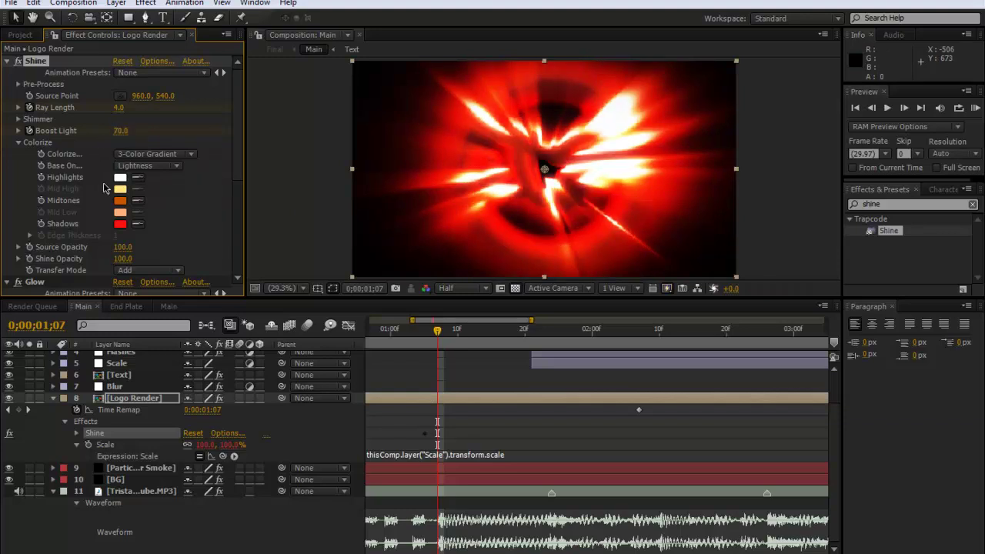
pyautogui.press('space')
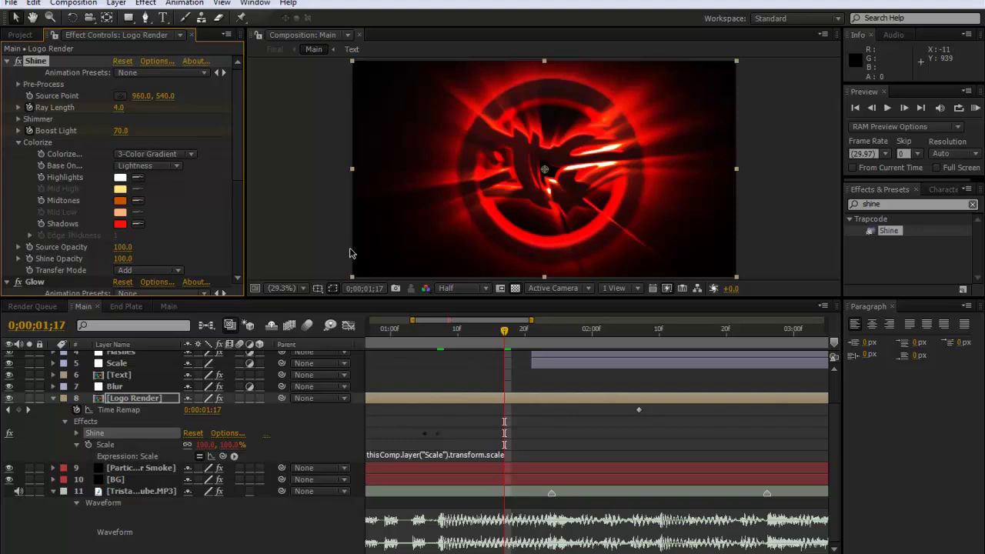
# Step: At 1;17, set Boost Light to 0, then scrub back to 1;12 where it reads 35
pyautogui.click(120, 131)
pyautogui.write('0')
pyautogui.press('Return')
pyautogui.click(491, 332)
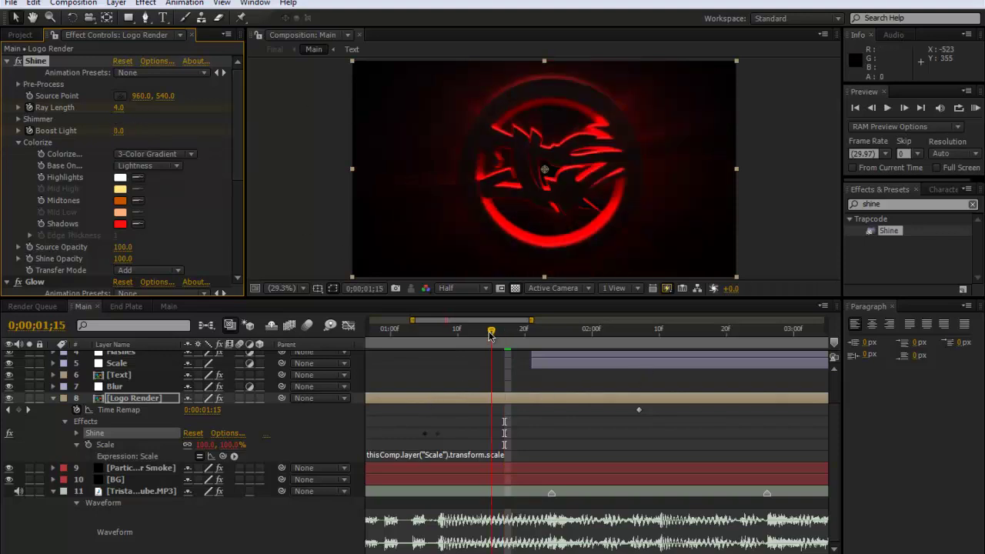
pyautogui.moveTo(491, 335); pyautogui.dragTo(471, 333)
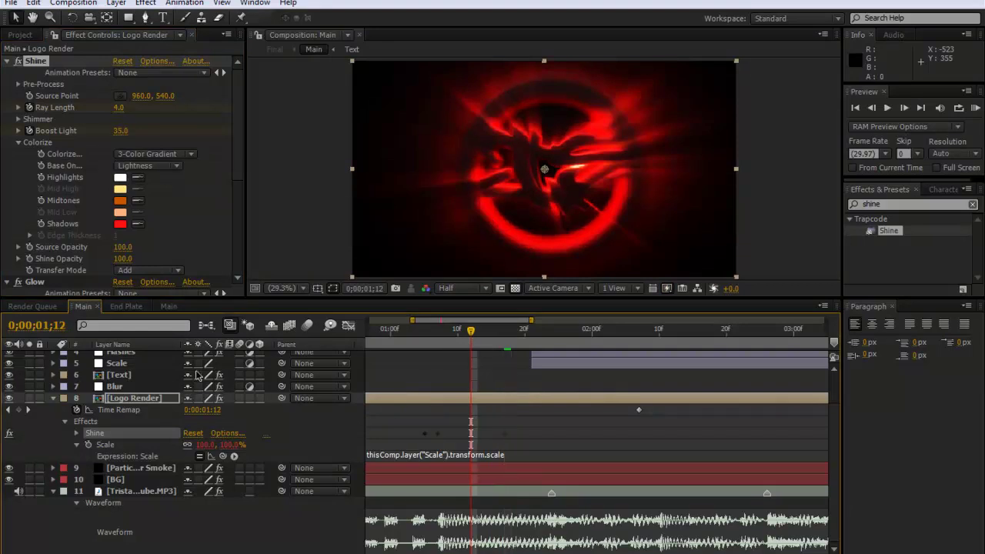
# Step: Switch to End Plate, scrub through the INFO title's Shine sweep, and deselect the layer
pyautogui.click(135, 310)
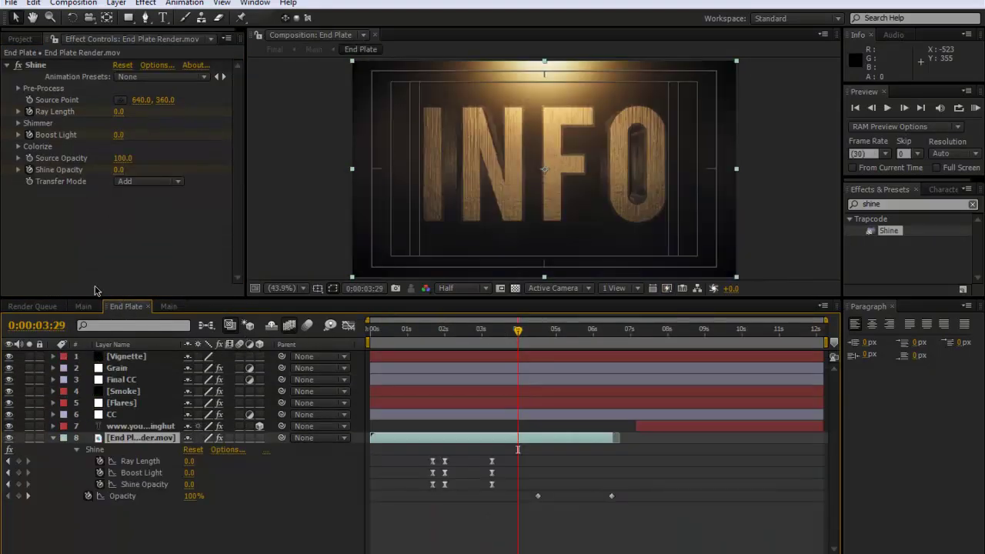
pyautogui.click(462, 344)
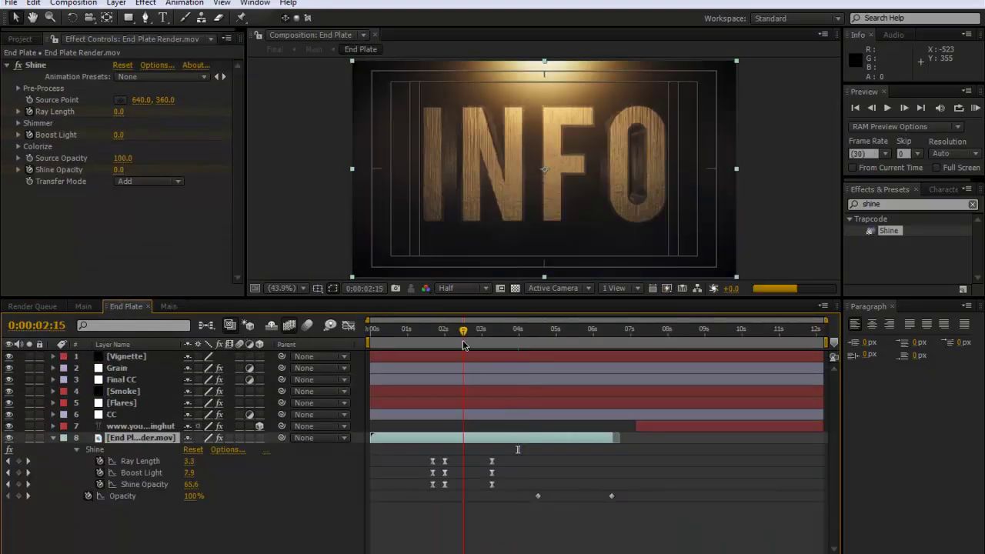
pyautogui.click(430, 344)
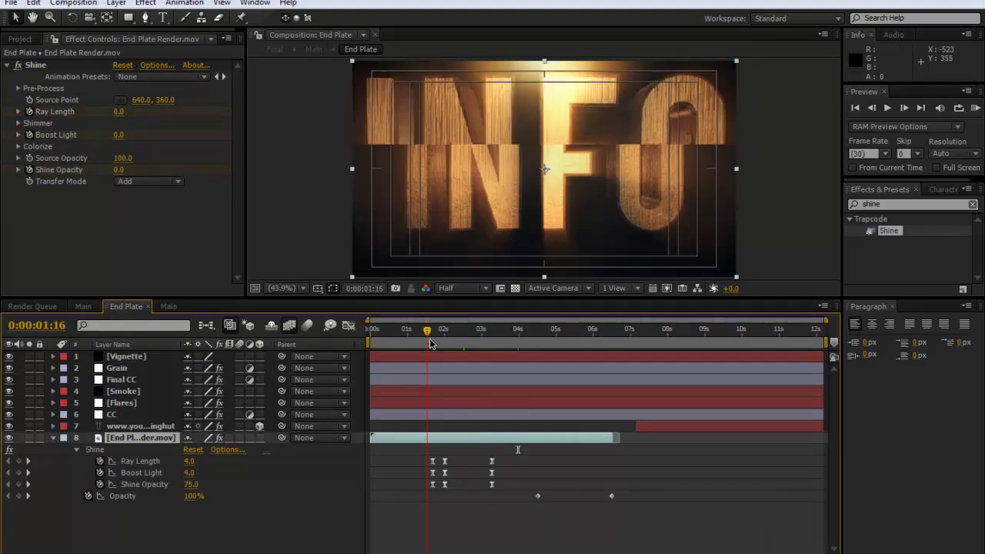
pyautogui.moveTo(430, 344); pyautogui.dragTo(441, 344)
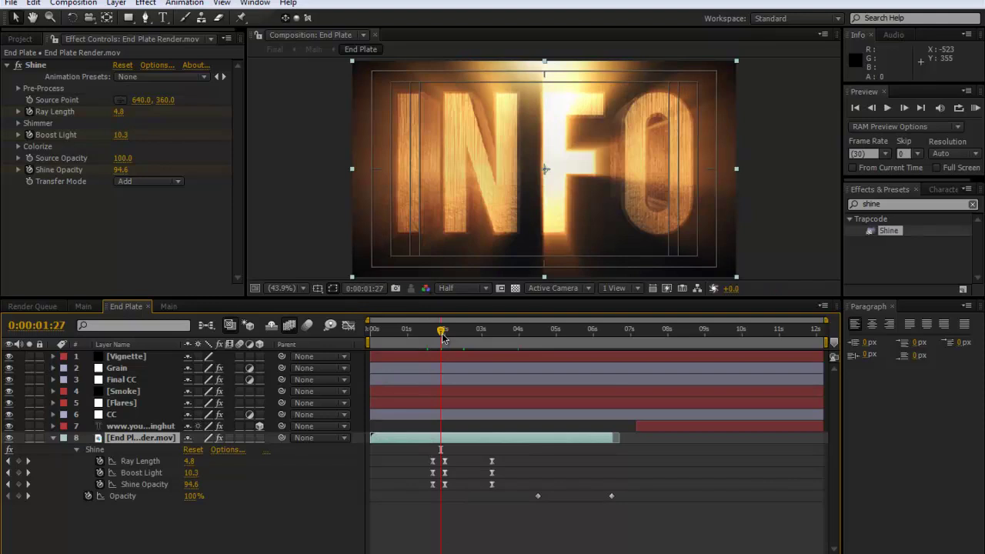
pyautogui.moveTo(438, 327); pyautogui.dragTo(443, 334)
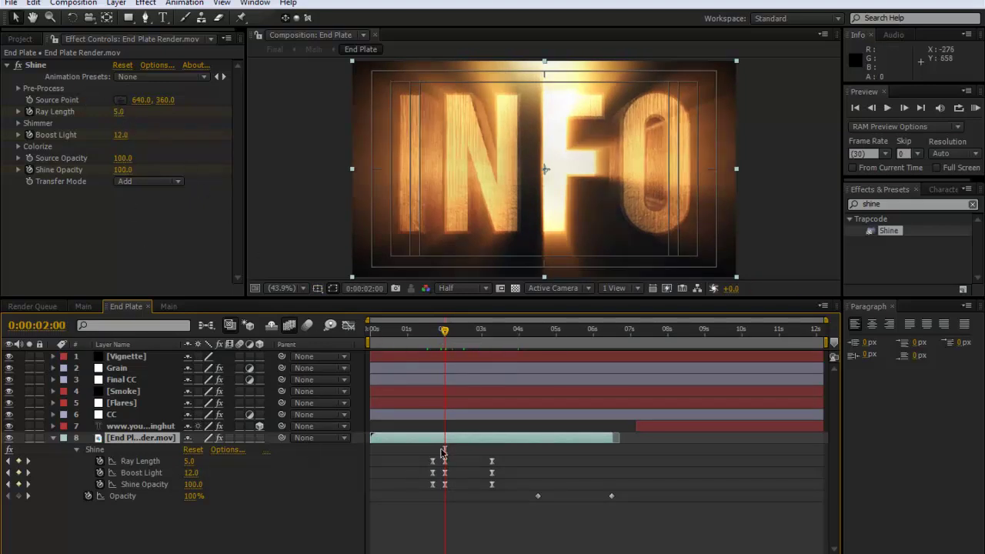
pyautogui.moveTo(441, 334)
pyautogui.mouseDown()
pyautogui.moveTo(434, 340)
pyautogui.moveTo(448, 346)
pyautogui.mouseUp()
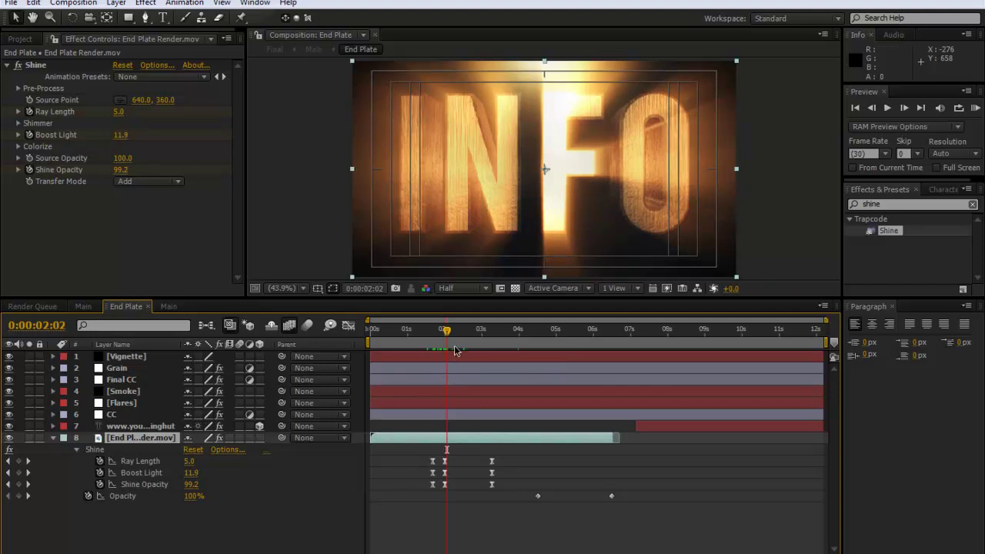
pyautogui.rightClick(278, 260)
pyautogui.click(392, 484)
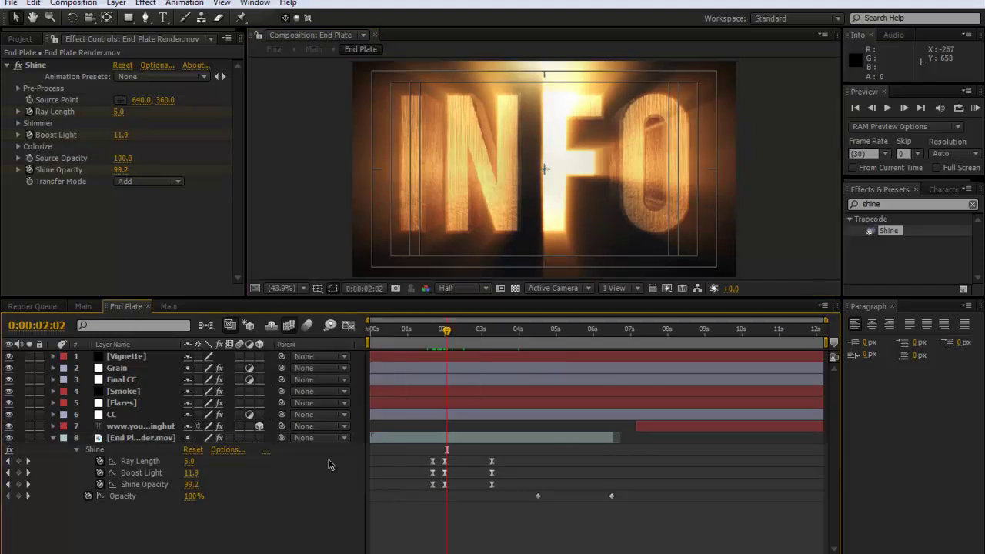
# Step: In the Main comp, zoom the timeline and scrub through the End Plate layer's shine flash
pyautogui.click(170, 307)
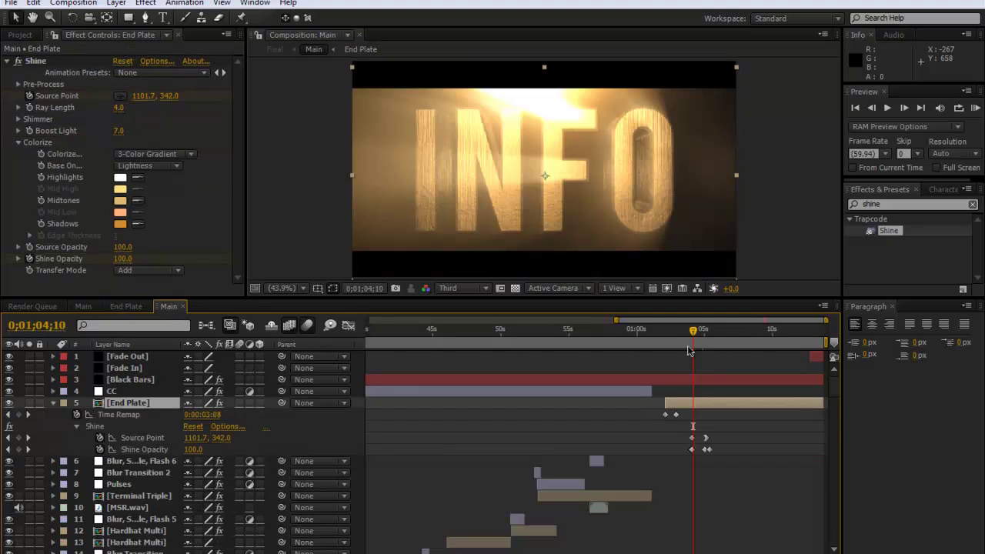
pyautogui.press('=')
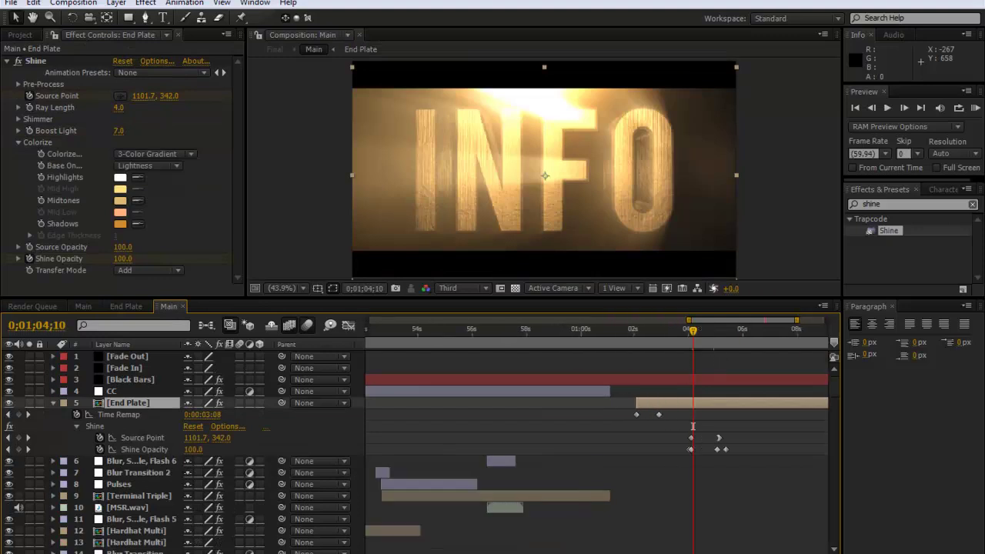
pyautogui.click(677, 331)
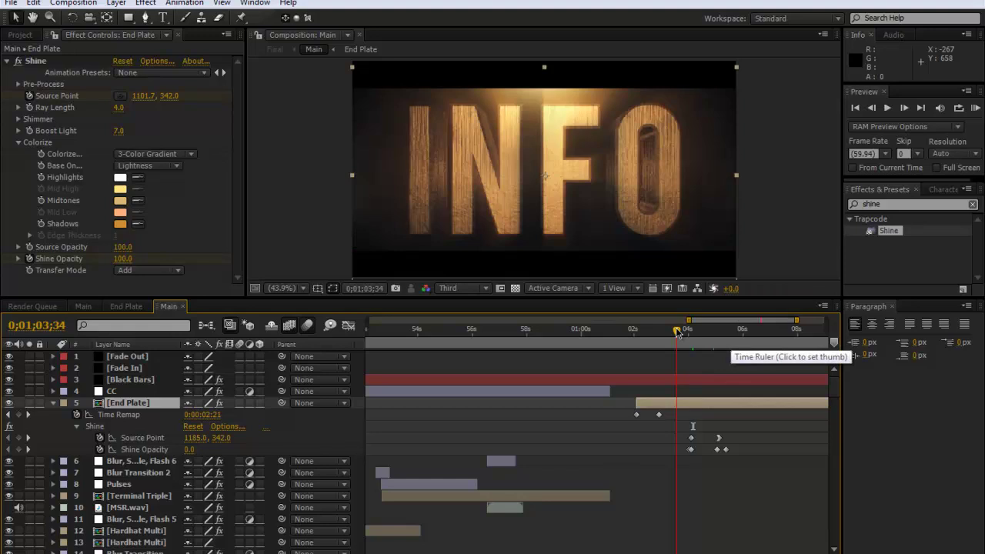
pyautogui.moveTo(681, 332); pyautogui.dragTo(694, 341)
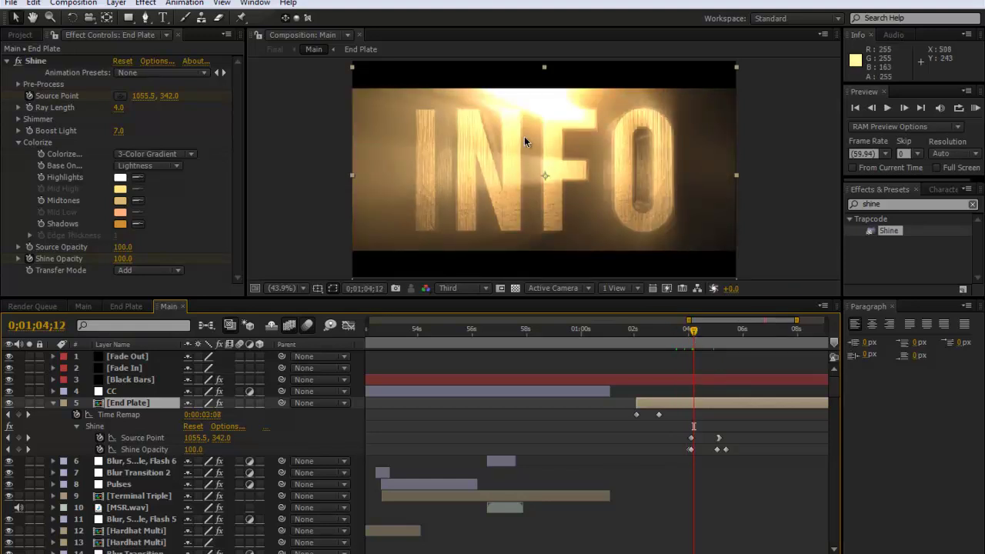
pyautogui.moveTo(696, 333); pyautogui.dragTo(724, 341)
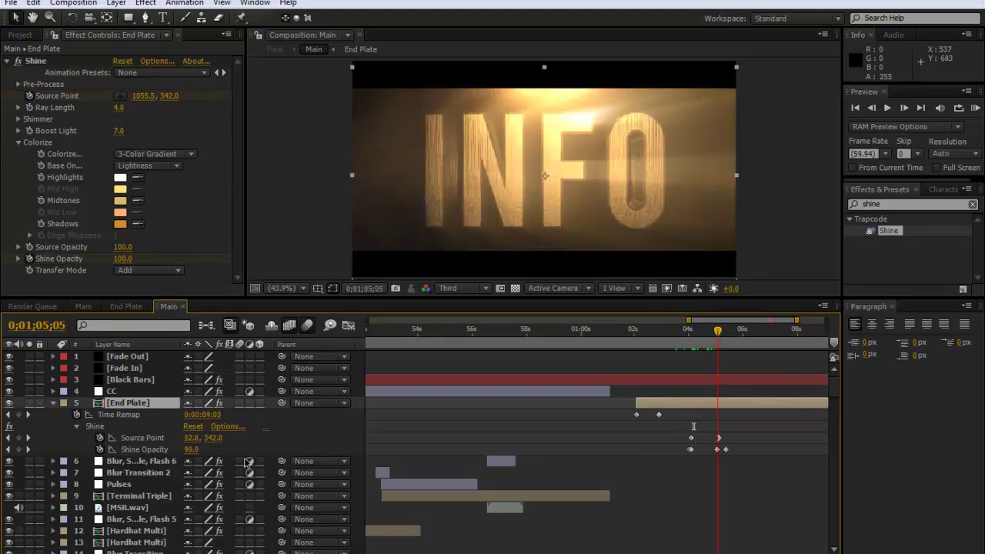
# Step: Delete the End Plate layer's two Shine Source Point keyframes, keeping the Shine Opacity keyframes
pyautogui.moveTo(656, 427); pyautogui.dragTo(754, 461)
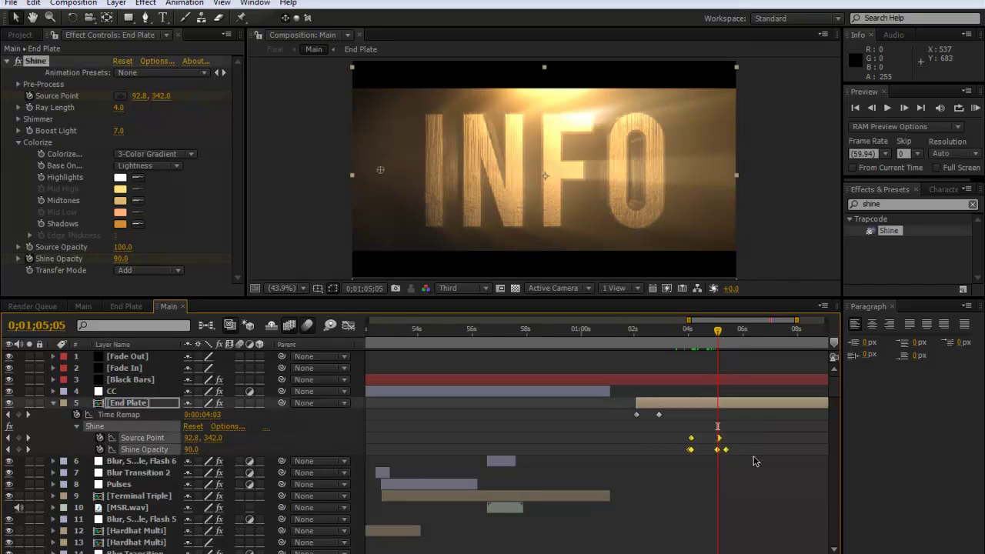
pyautogui.click(721, 483)
pyautogui.moveTo(675, 426); pyautogui.dragTo(738, 442)
pyautogui.press('Delete')
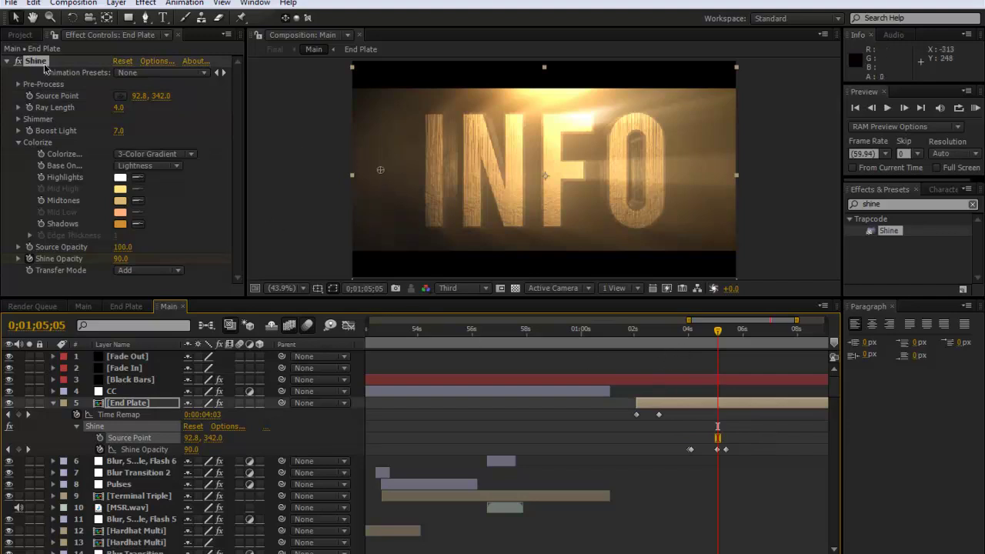
# Step: At 04;06, keyframe the Shine Source Point at the right of INFO (1152.3, 342.0)
pyautogui.click(55, 104)
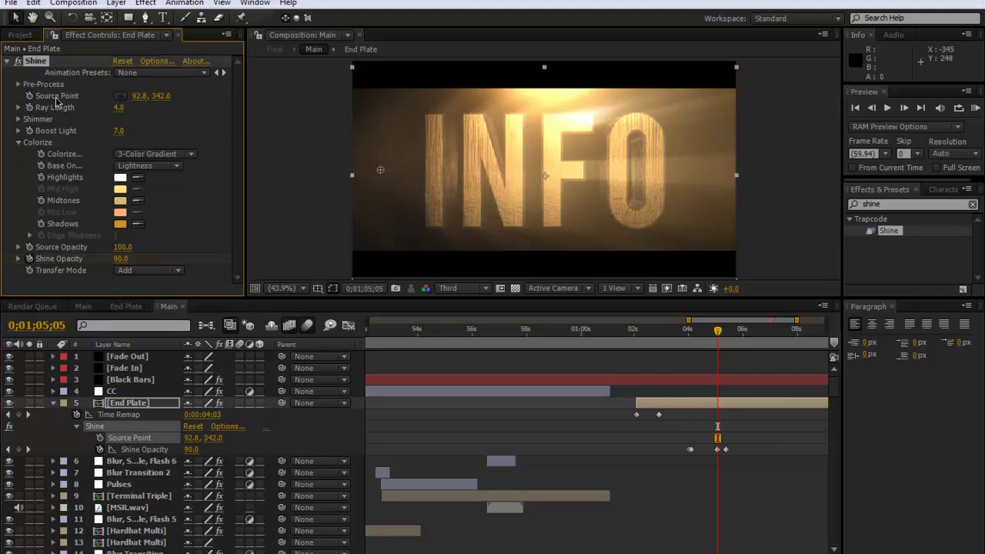
pyautogui.moveTo(380, 170); pyautogui.dragTo(698, 174)
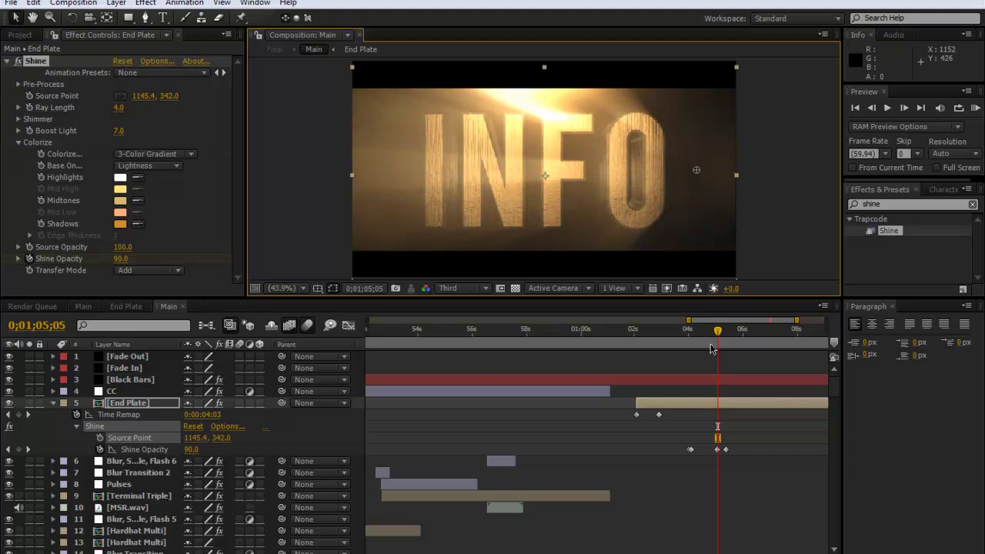
pyautogui.click(689, 335)
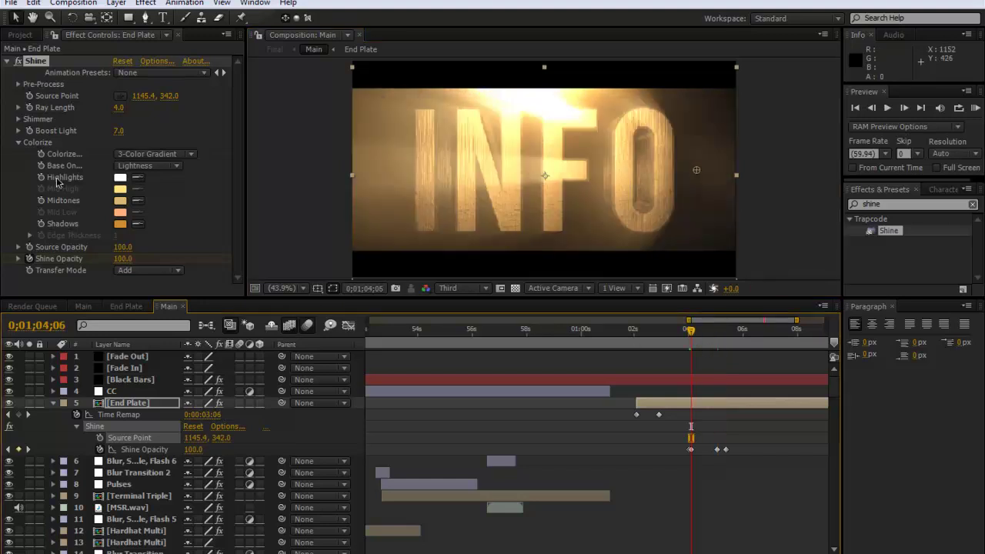
pyautogui.click(29, 95)
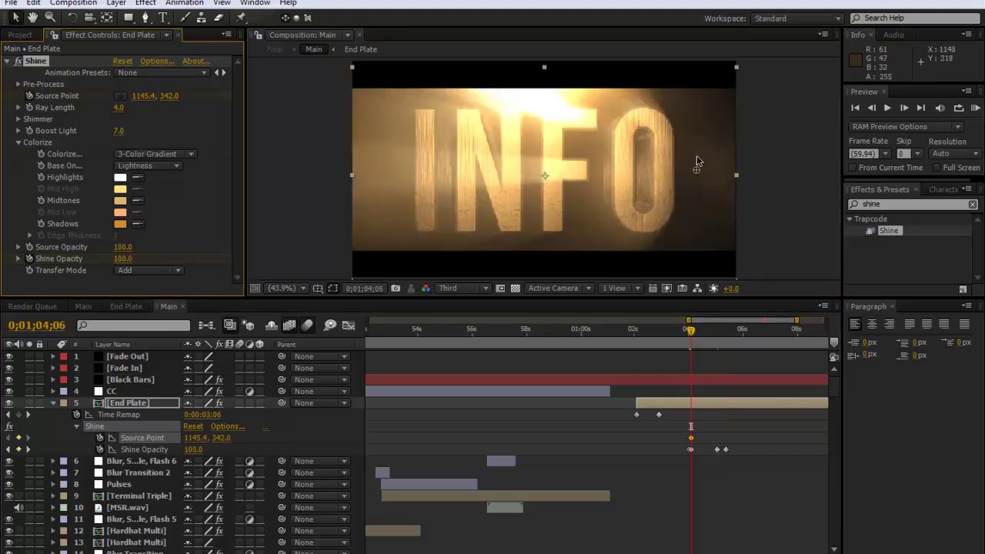
pyautogui.moveTo(694, 176); pyautogui.dragTo(696, 174)
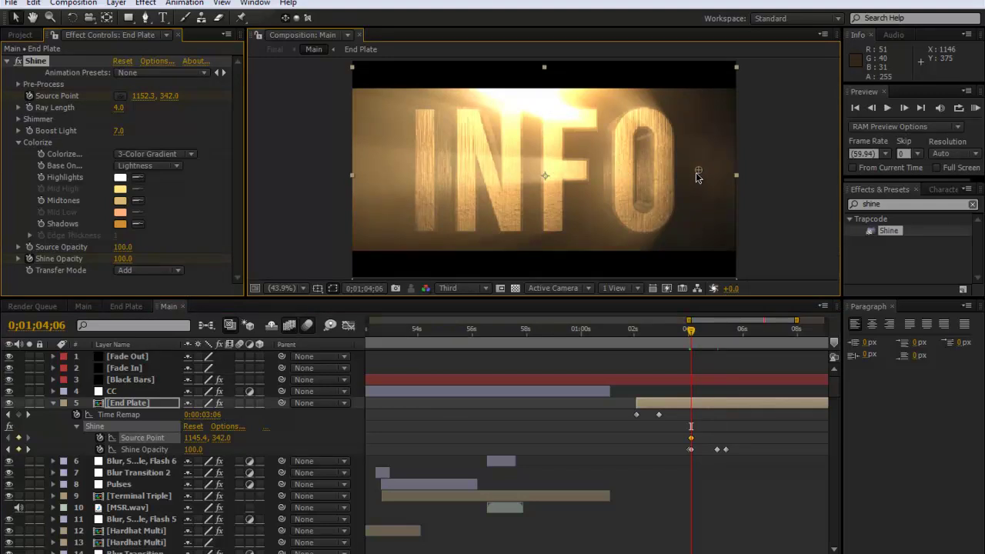
# Step: Add a later Source Point keyframe at the left (122.4, 342.0), nudged slightly earlier
pyautogui.click(717, 335)
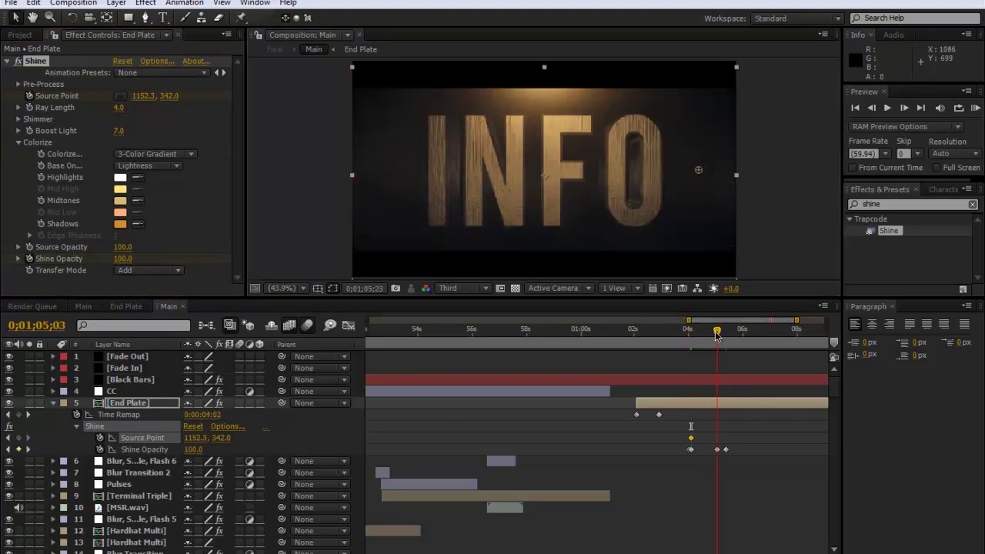
pyautogui.click(726, 336)
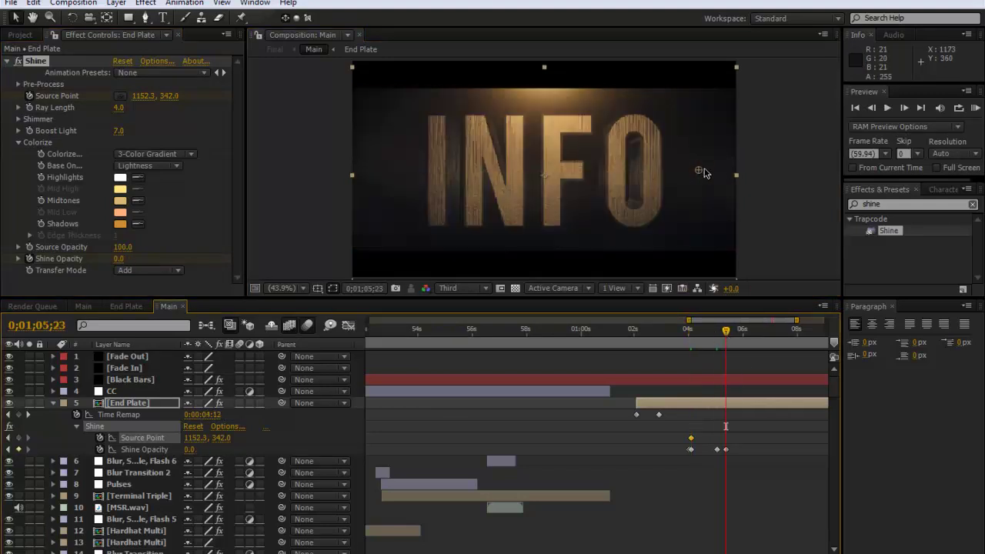
pyautogui.moveTo(704, 172); pyautogui.dragTo(392, 172)
pyautogui.click(705, 332)
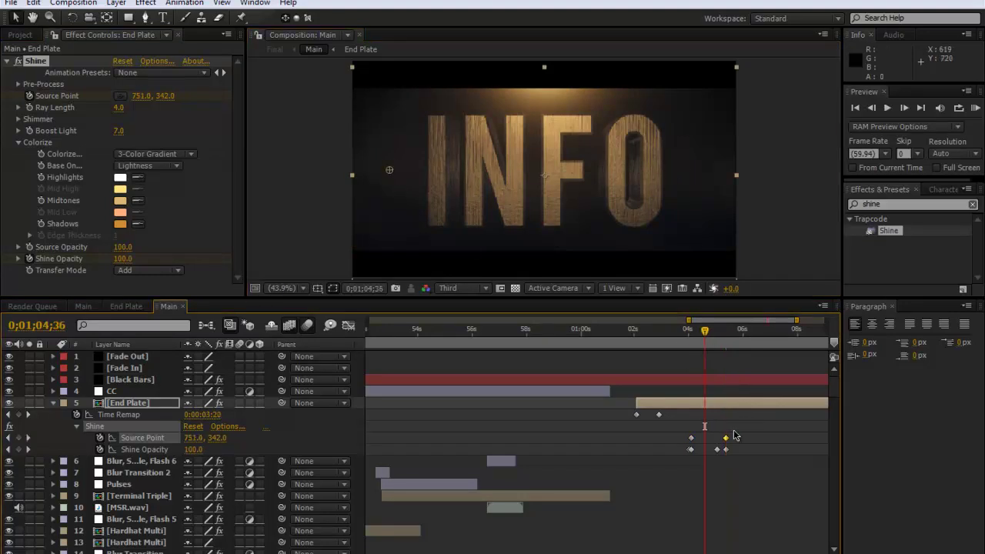
pyautogui.moveTo(728, 440); pyautogui.dragTo(717, 439)
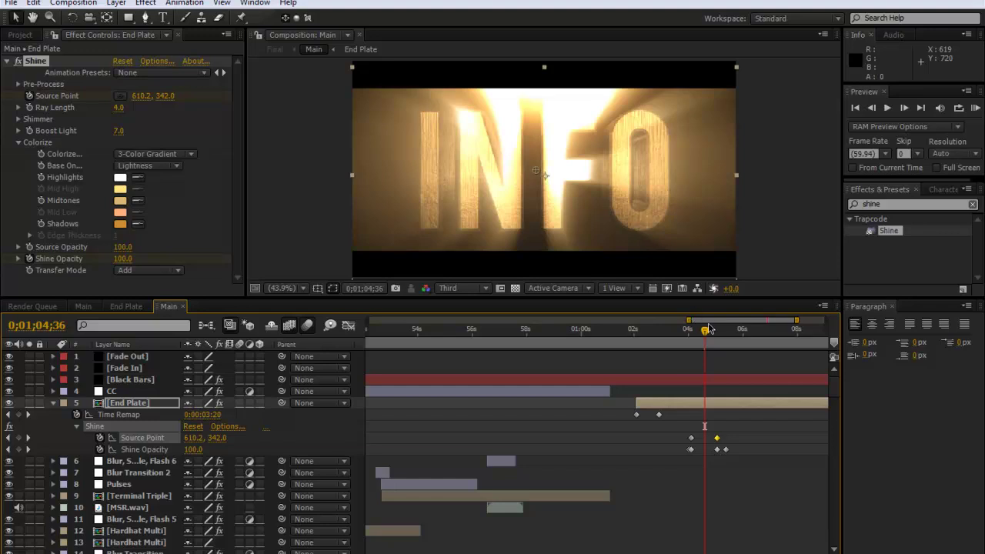
# Step: Scrub through the right-to-left sweep and return to 04;06
pyautogui.moveTo(701, 334); pyautogui.dragTo(691, 368)
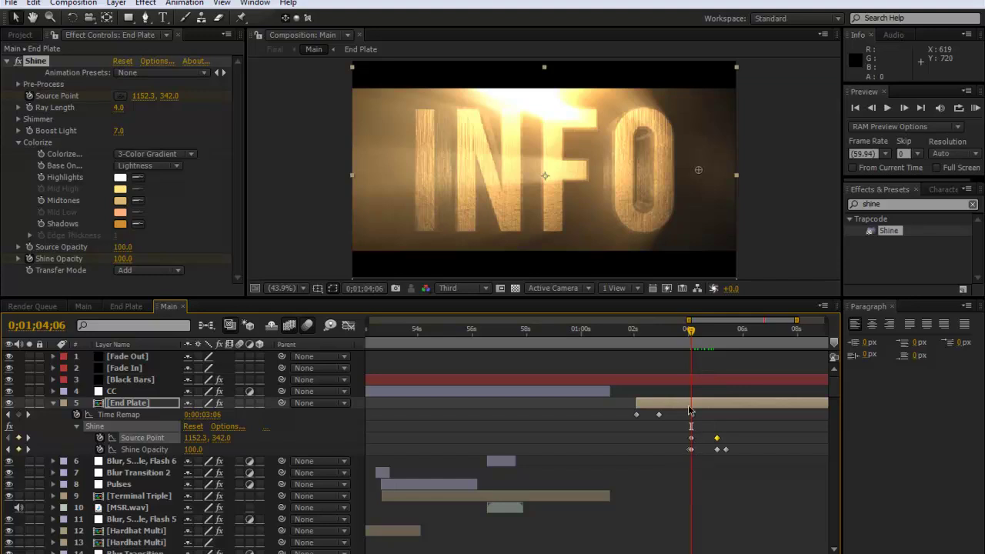
pyautogui.moveTo(692, 331); pyautogui.dragTo(796, 370)
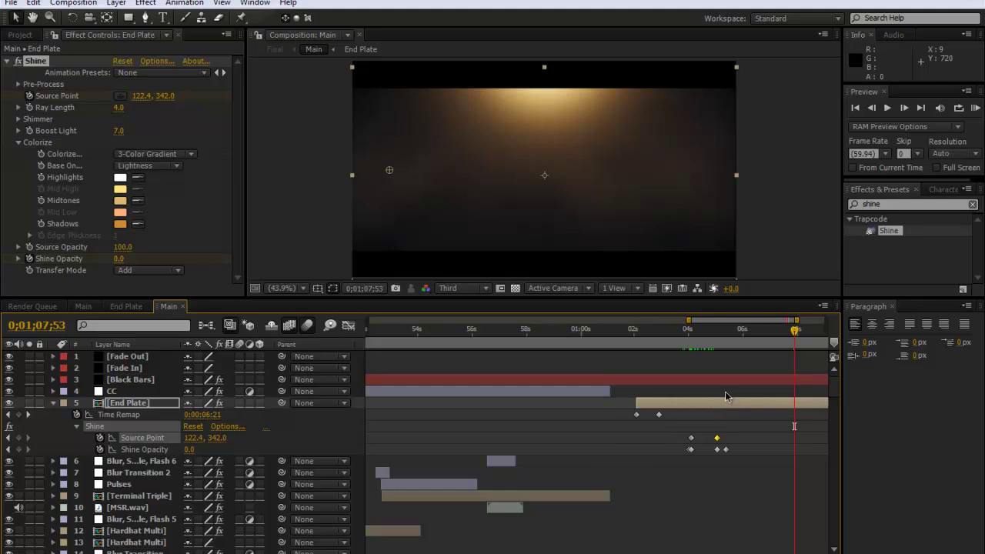
pyautogui.click(692, 342)
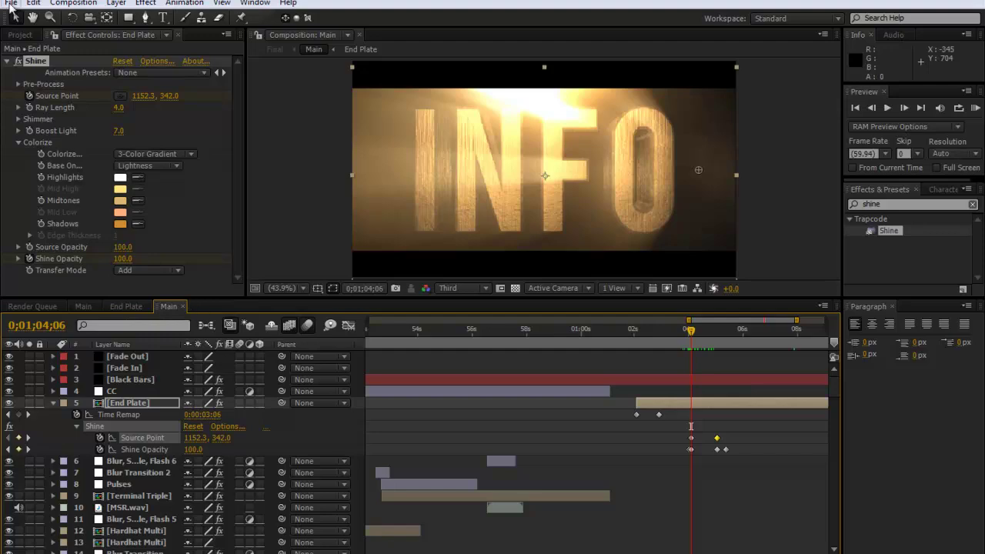
# Step: Open the recent Intro.aep project without saving Untitled Project.aep
pyautogui.click(11, 4)
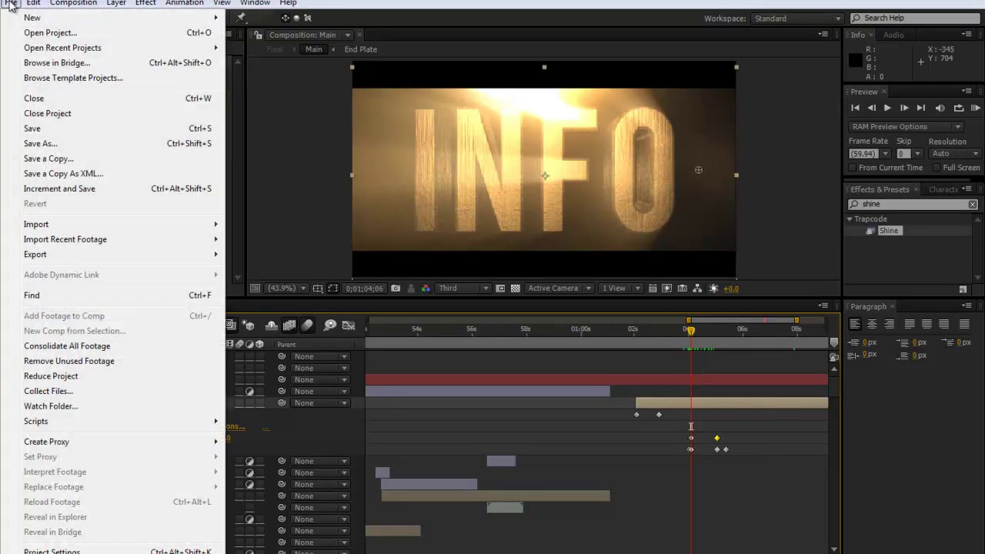
pyautogui.moveTo(33, 3)
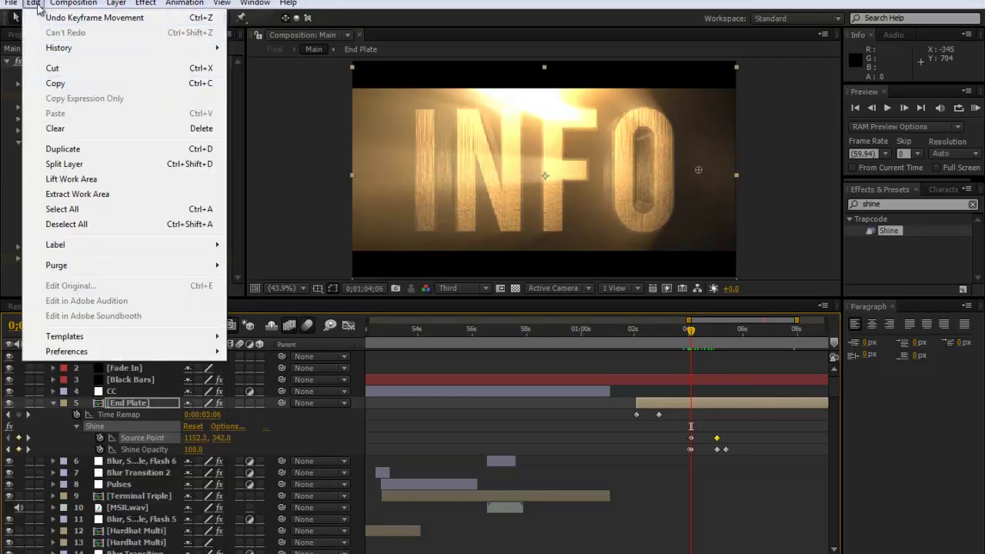
pyautogui.moveTo(87, 52)
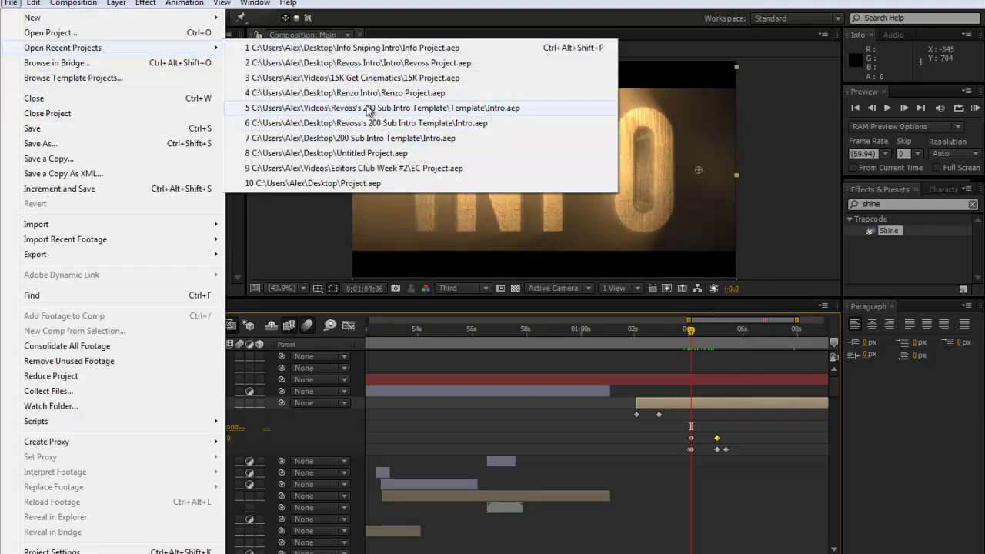
pyautogui.click(323, 83)
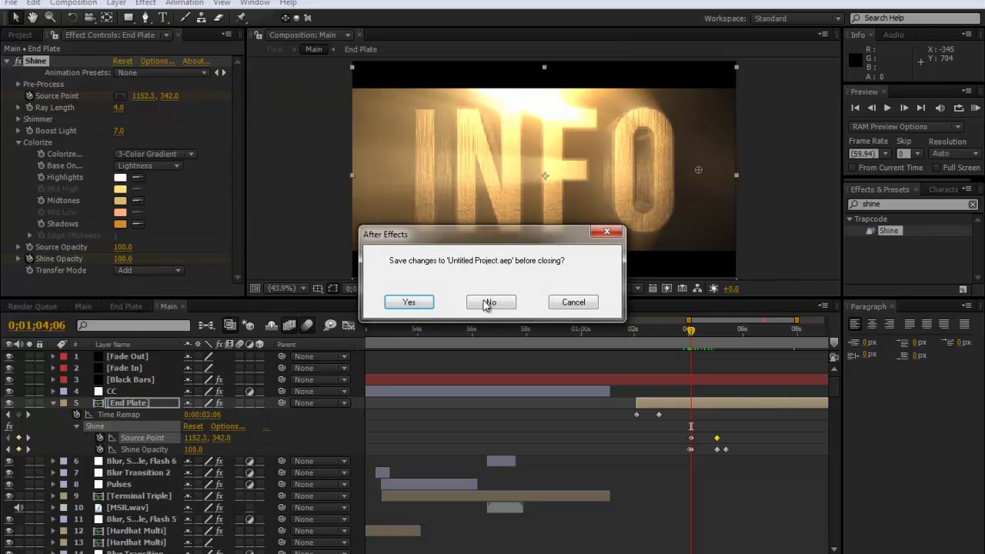
pyautogui.click(489, 304)
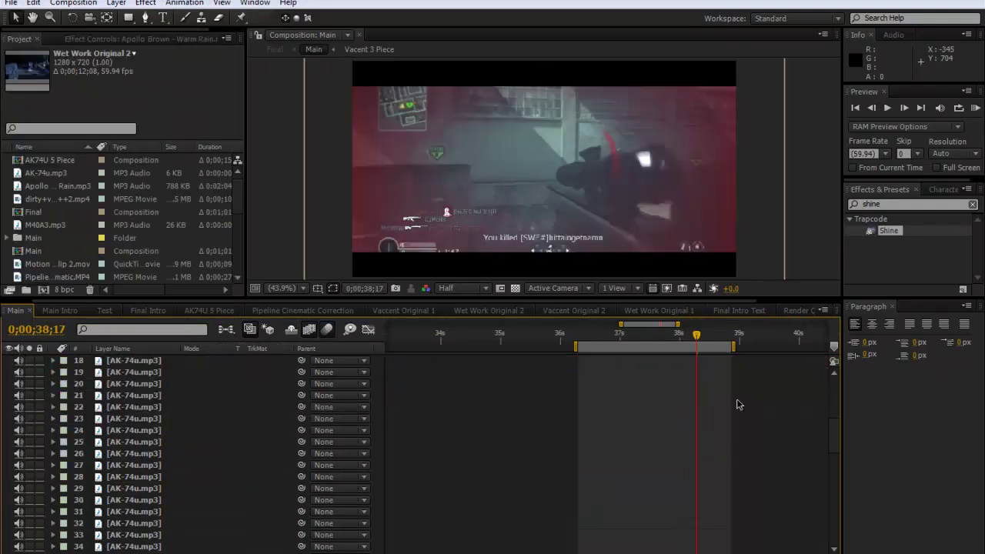
# Step: Scroll the Main composition's layers to locate Shine 1 above the Pipeline 5 Man clips
pyautogui.scroll(-2, 582, 432)
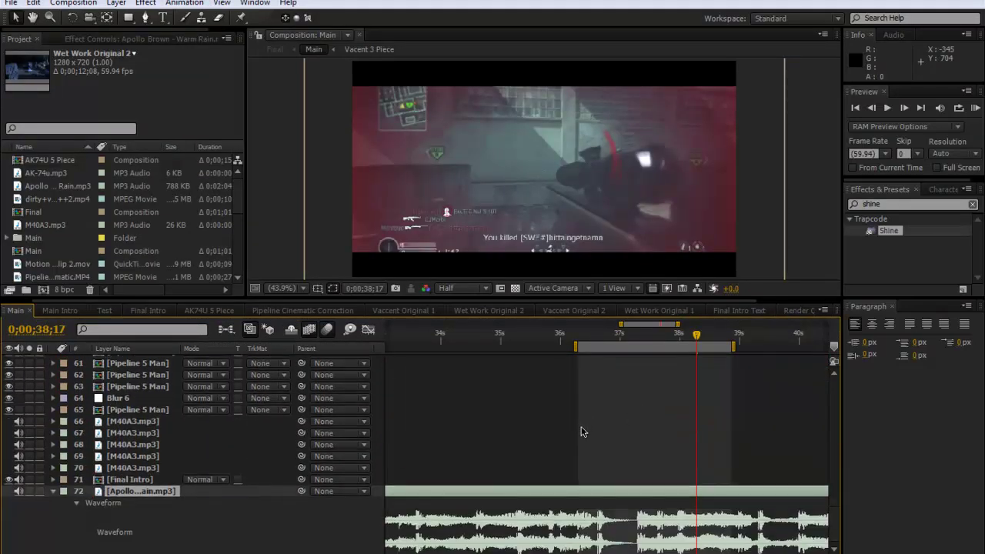
pyautogui.scroll(1, 578, 436)
pyautogui.scroll(1, 572, 435)
pyautogui.scroll(-2, 563, 439)
pyautogui.scroll(1, 560, 436)
pyautogui.scroll(6, 556, 429)
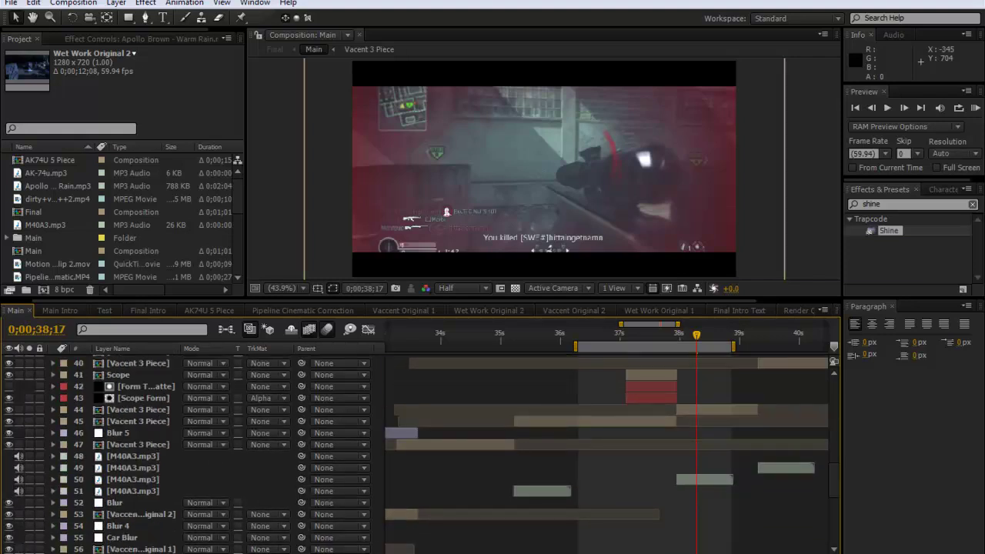
pyautogui.scroll(-4, 493, 445)
# Step: Scrub the playhead to 0;00;25;04 and zoom the timeline in around it
pyautogui.click(569, 336)
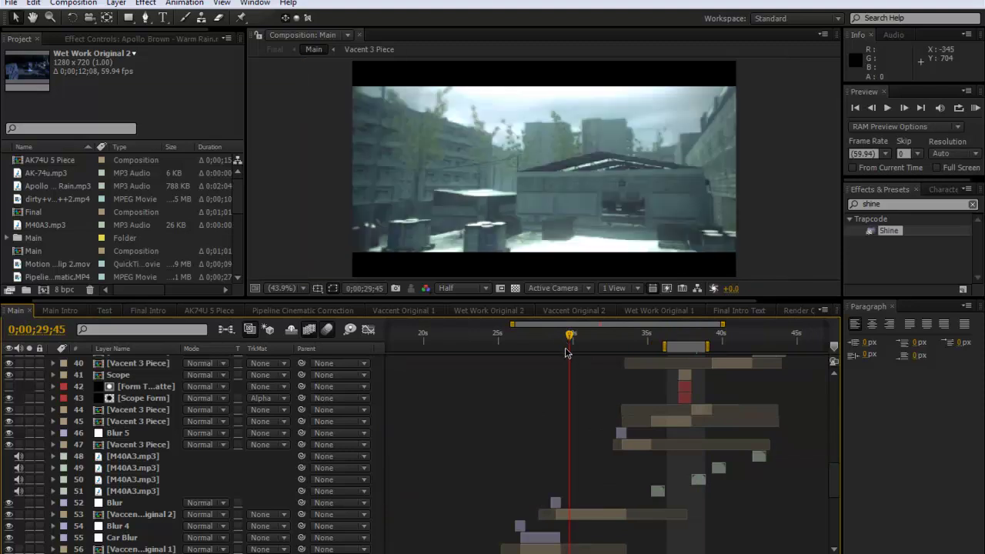
pyautogui.scroll(-3, 567, 353)
pyautogui.hscroll(-2, 566, 362)
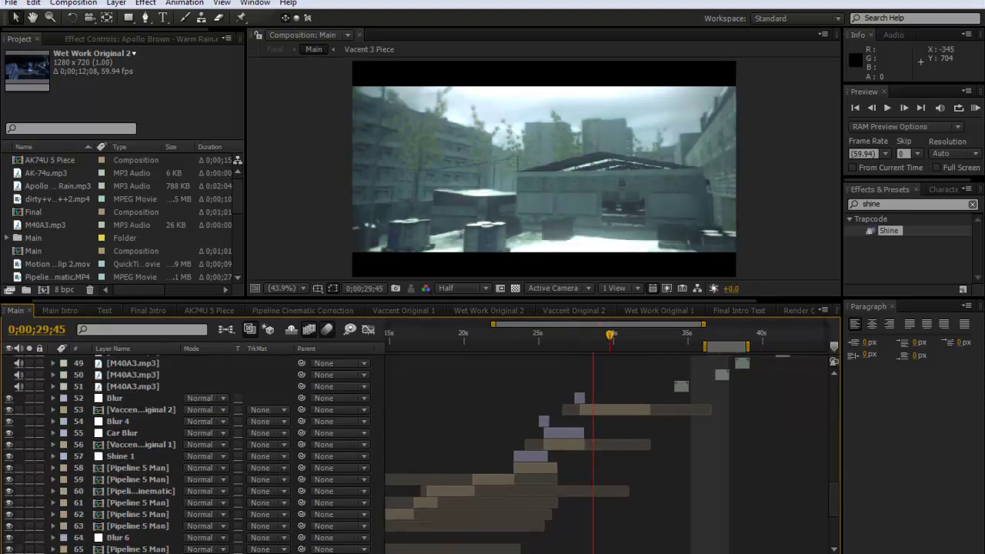
pyautogui.hscroll(-2, 581, 428)
pyautogui.click(471, 339)
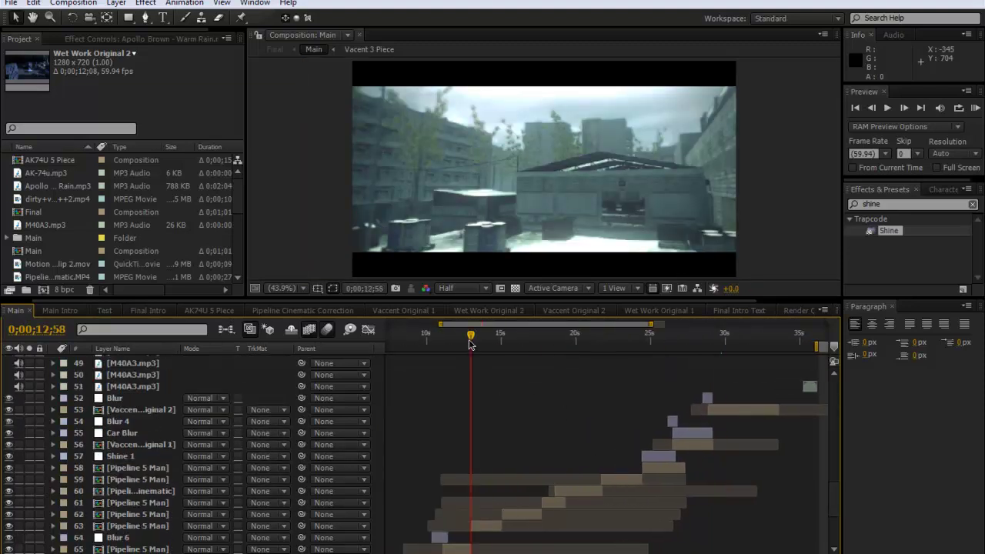
pyautogui.moveTo(471, 344); pyautogui.dragTo(544, 358)
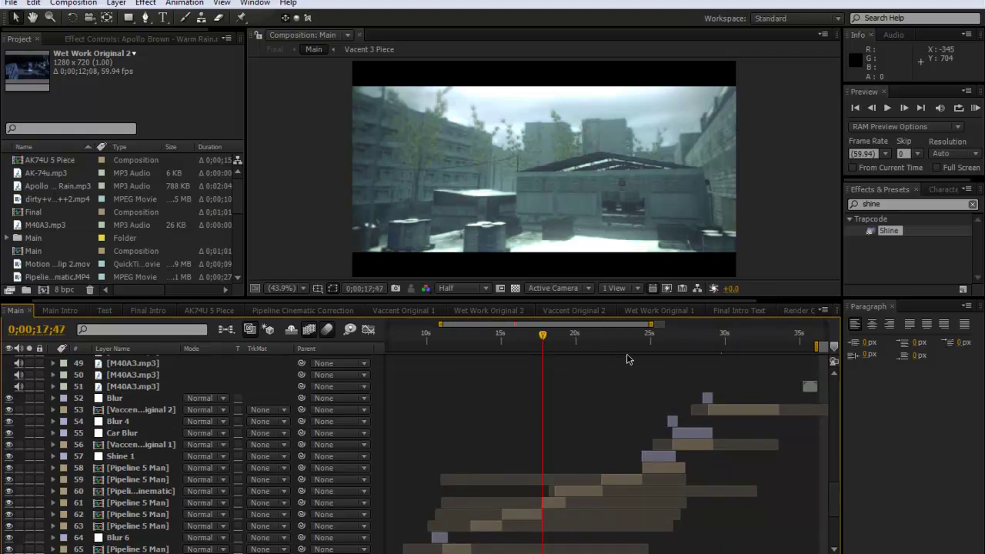
pyautogui.moveTo(628, 358); pyautogui.dragTo(652, 364)
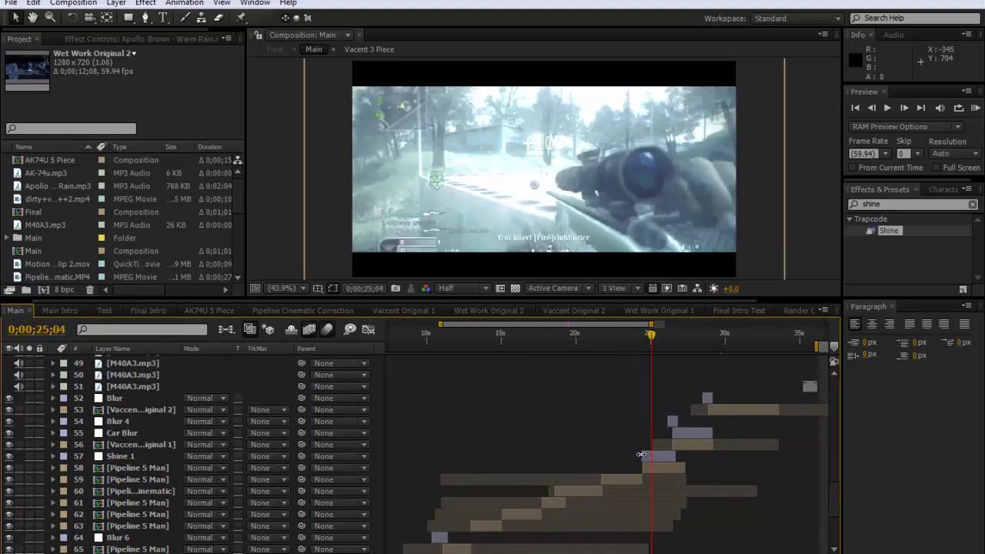
pyautogui.press('=')
pyautogui.press('=')
pyautogui.press('=')
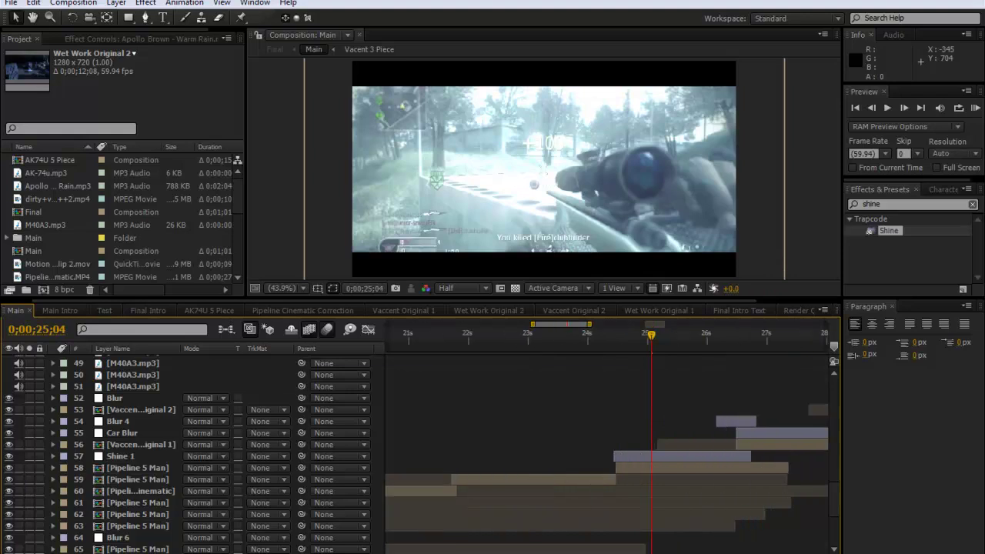
# Step: Select the Shine 1 layer and show its Tint effect in Effect Controls
pyautogui.click(606, 458)
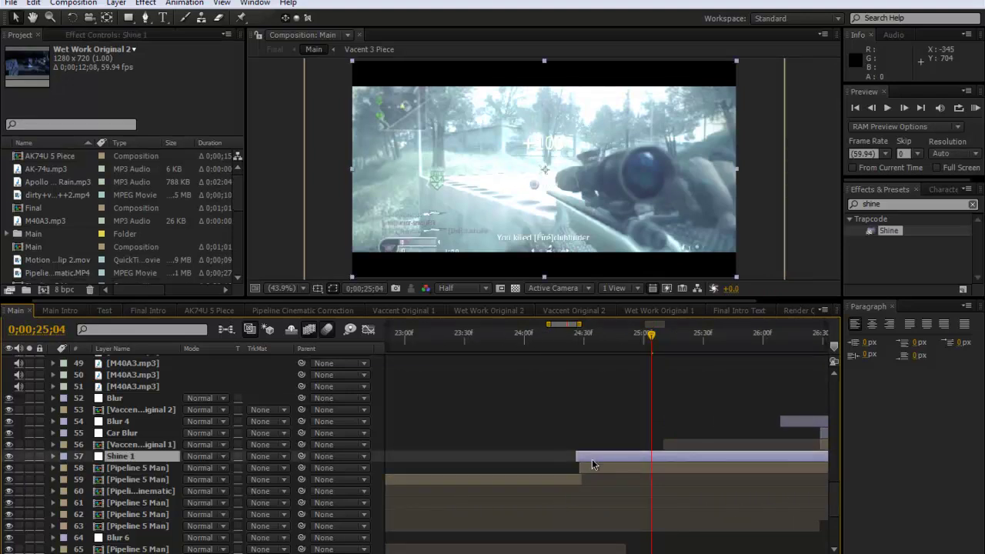
pyautogui.click(139, 39)
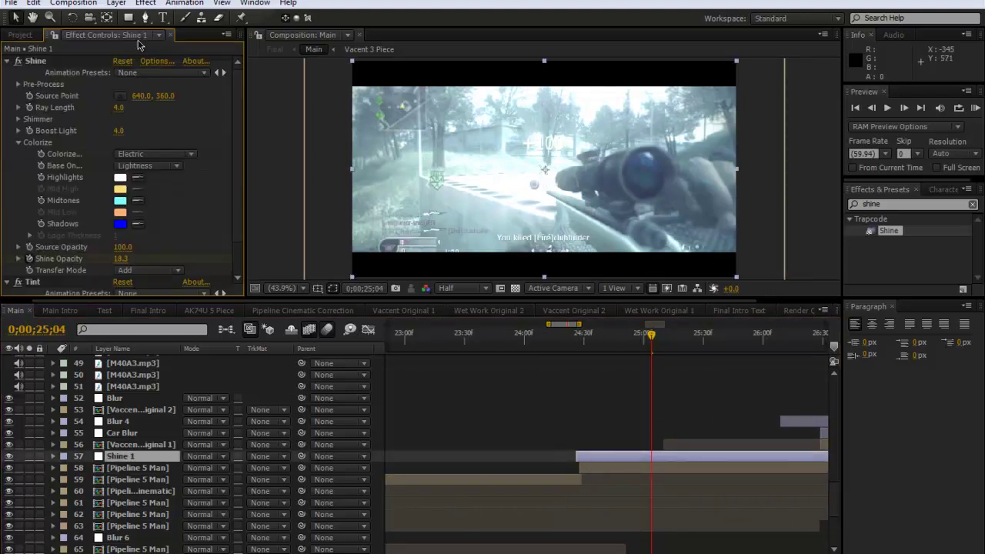
pyautogui.scroll(-2, 148, 165)
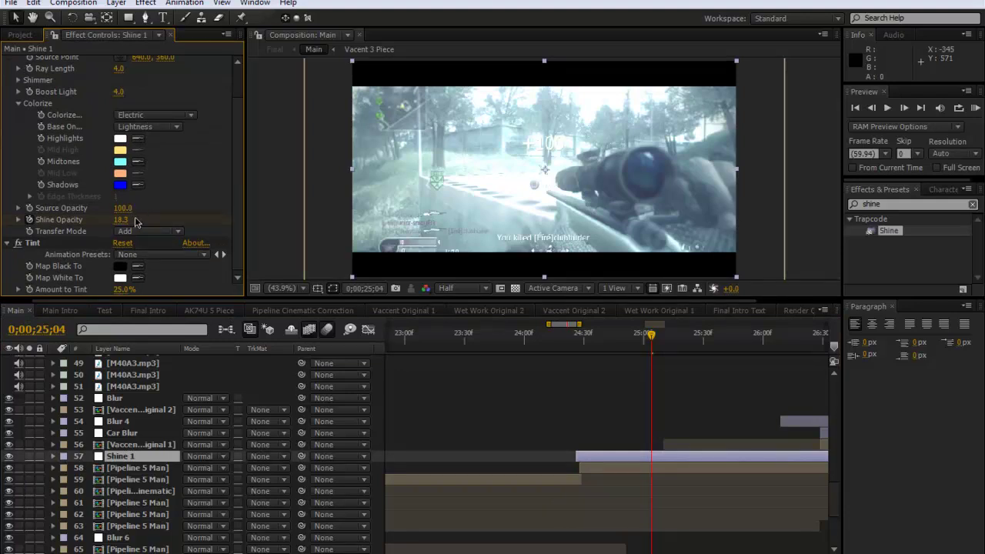
pyautogui.scroll(1, 142, 142)
pyautogui.scroll(-1, 191, 205)
pyautogui.click(89, 245)
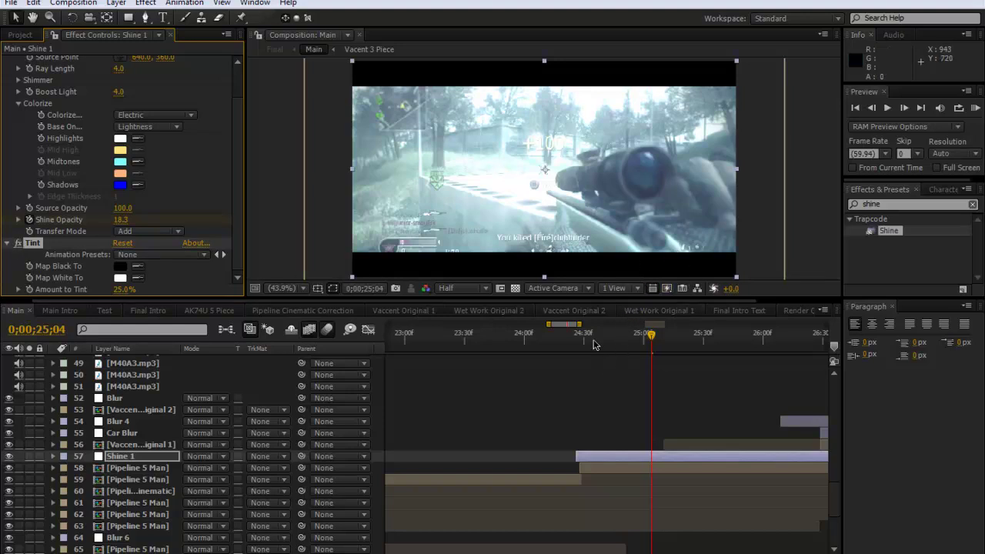
# Step: At 0;00;24;31, reveal Shine Opacity (20.0) with U and select its keyframes
pyautogui.moveTo(594, 344); pyautogui.dragTo(586, 363)
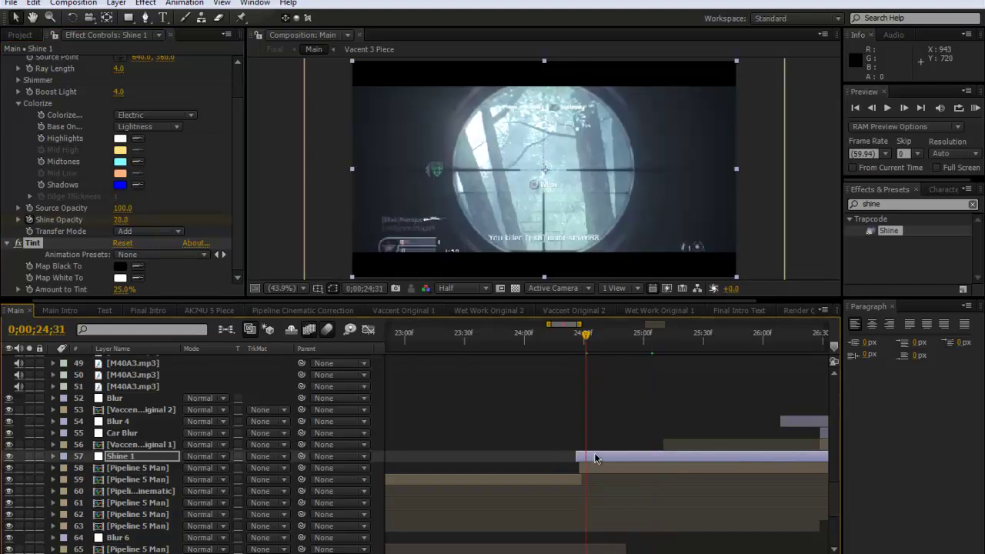
pyautogui.press('u')
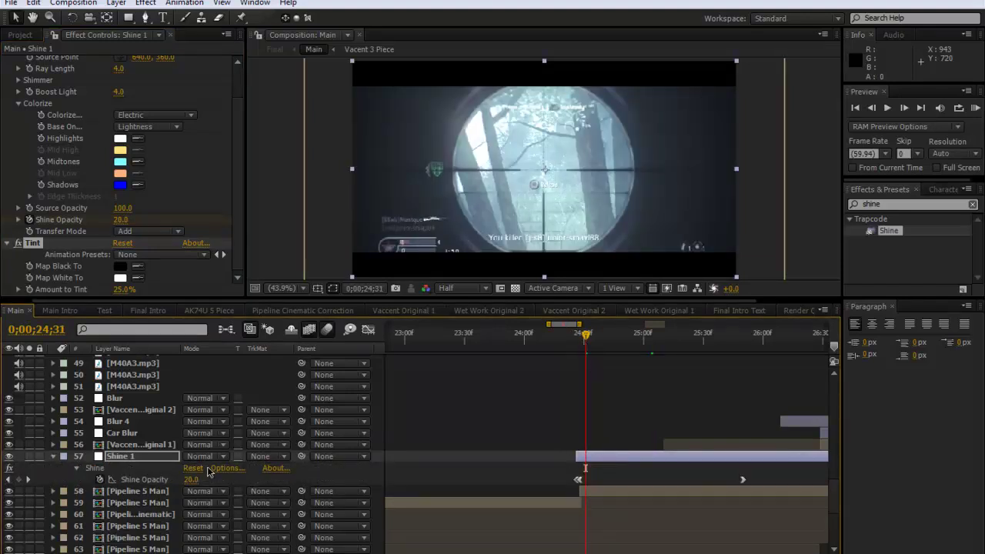
pyautogui.click(142, 480)
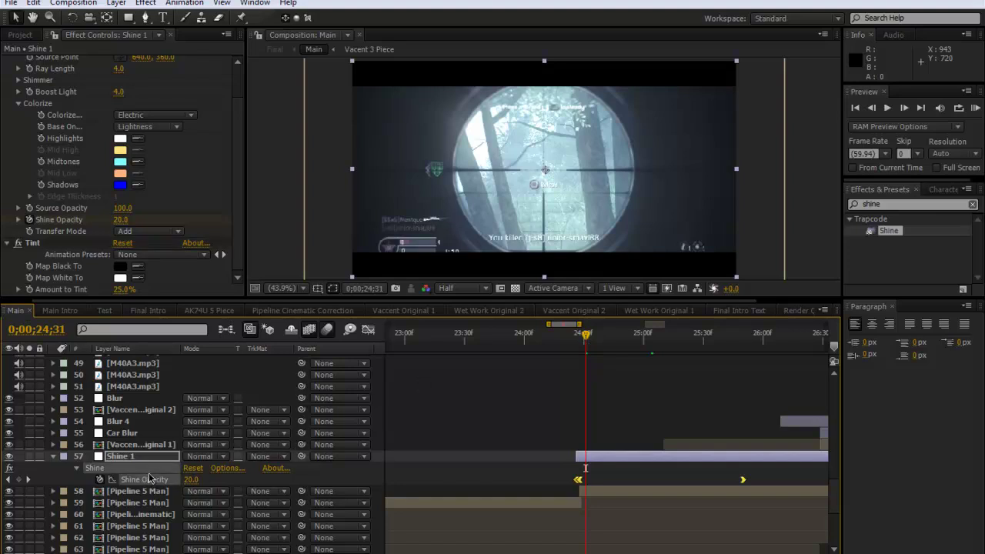
# Step: Show Shine Opacity in the Graph Editor, zoomed in on the flash curve
pyautogui.click(368, 330)
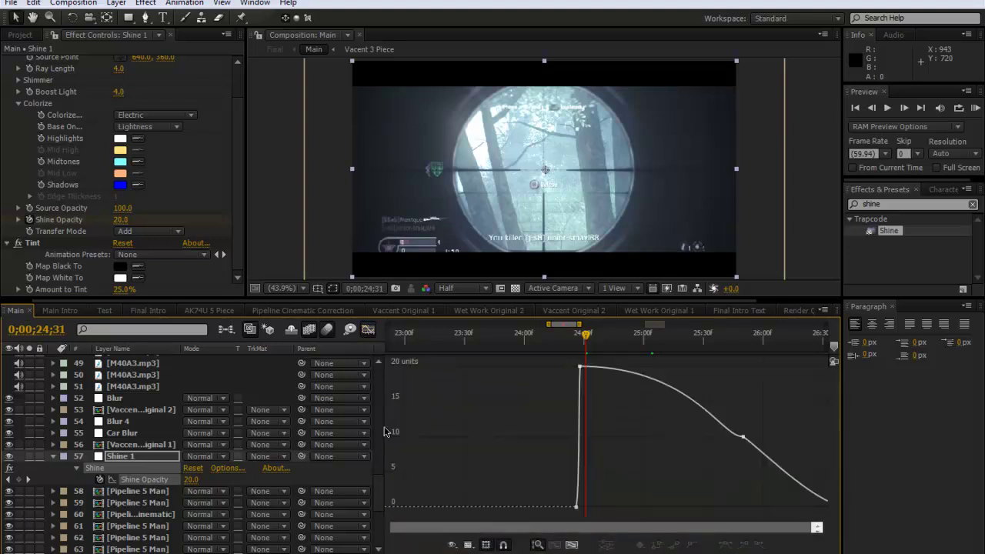
pyautogui.click(573, 331)
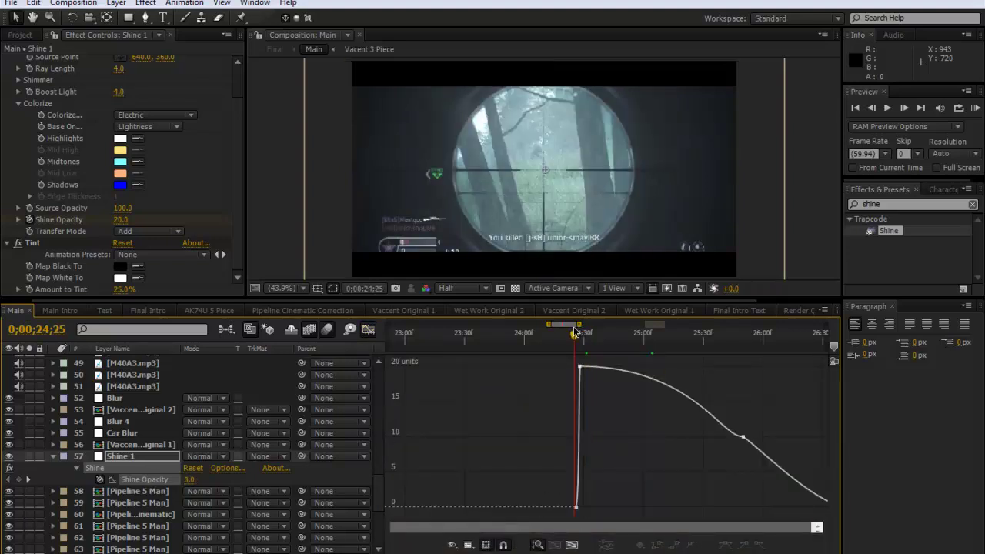
pyautogui.press('=')
pyautogui.press('=')
pyautogui.press('=')
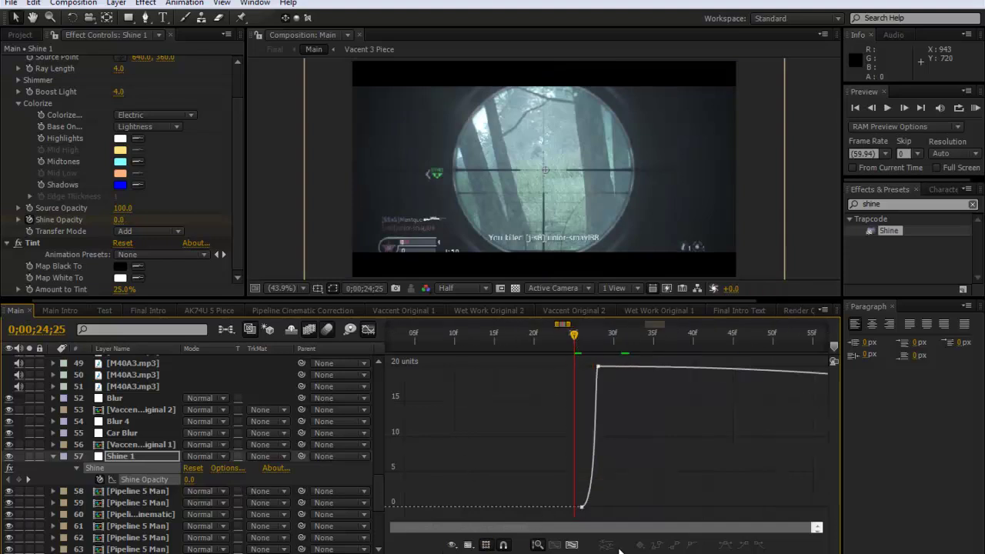
pyautogui.hscroll(-3, 609, 431)
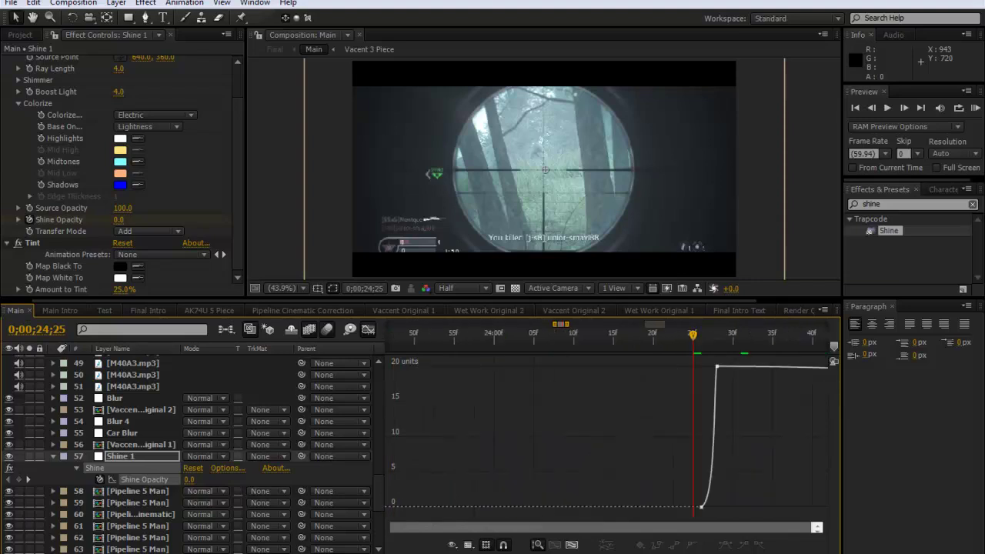
pyautogui.press('-')
pyautogui.hscroll(7, 608, 432)
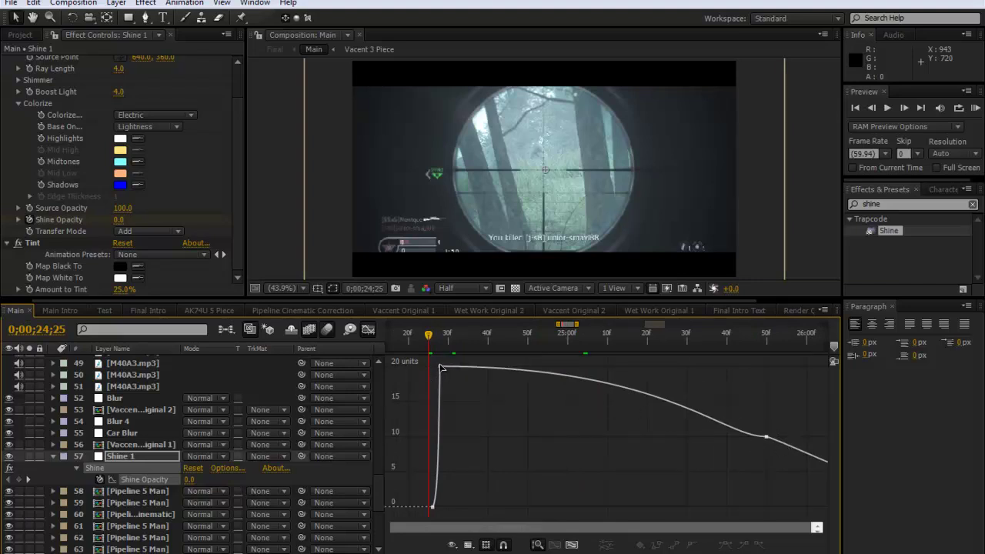
# Step: Scrub the curve from the 0-to-20 jump down to 12.4, then return to 24;30
pyautogui.moveTo(431, 342); pyautogui.dragTo(485, 355)
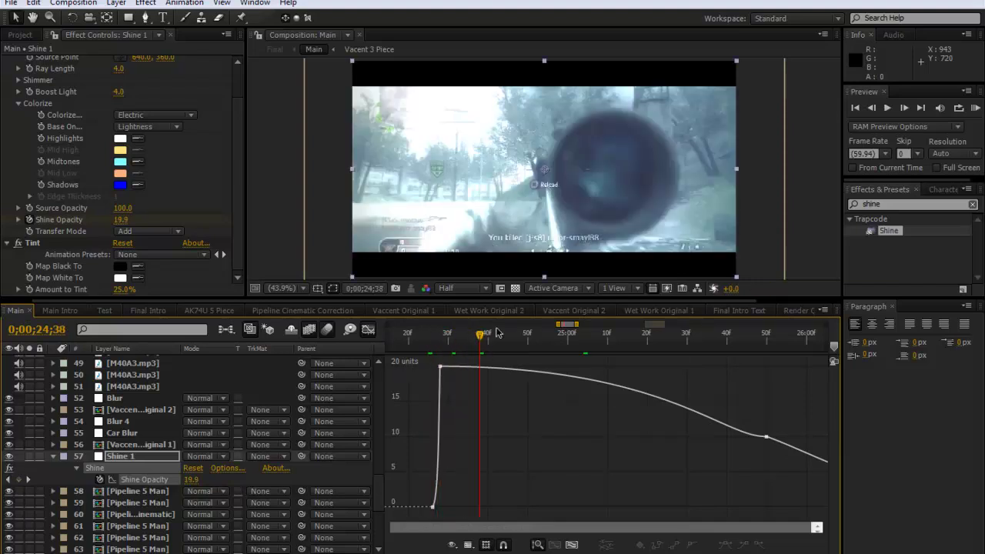
pyautogui.moveTo(639, 339); pyautogui.dragTo(672, 344)
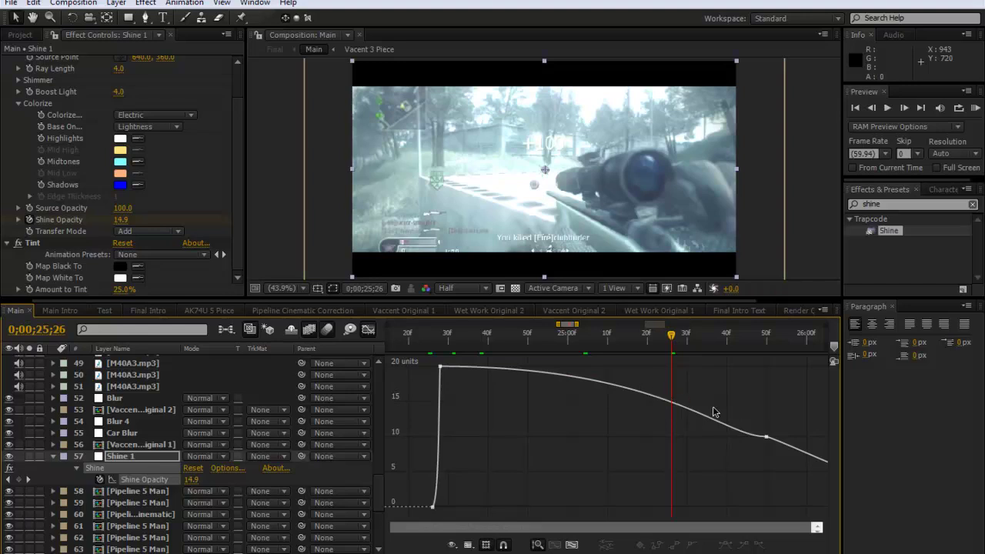
pyautogui.moveTo(671, 344); pyautogui.dragTo(715, 343)
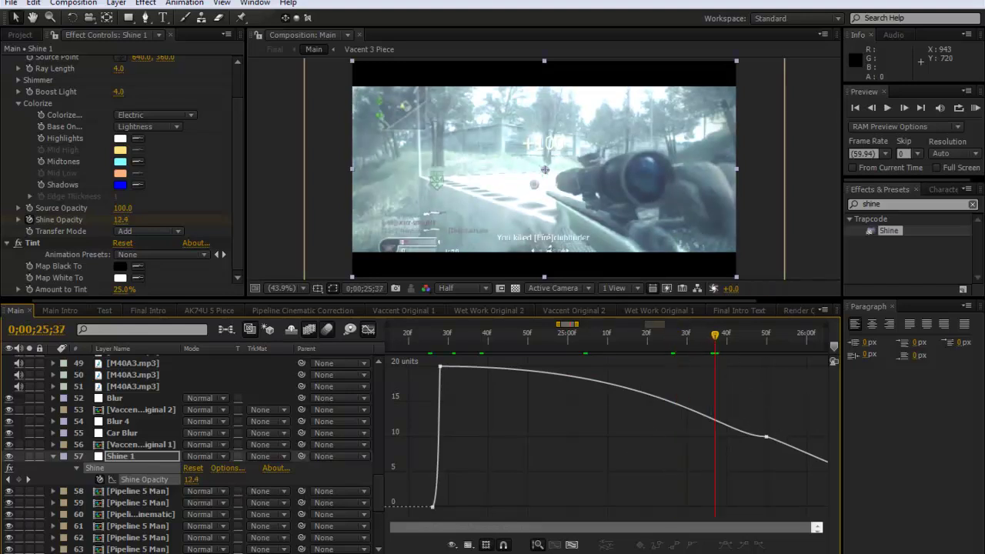
pyautogui.click(445, 336)
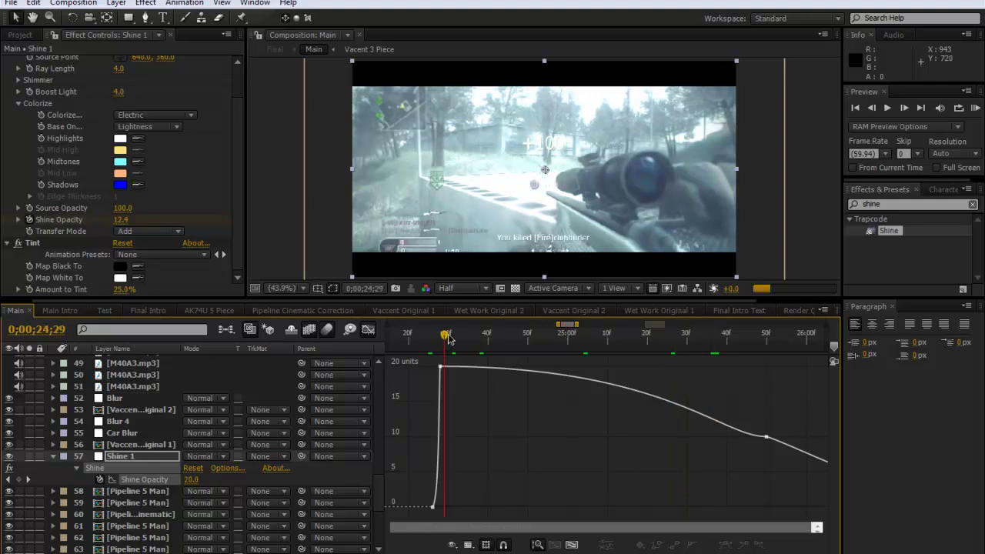
pyautogui.click(448, 339)
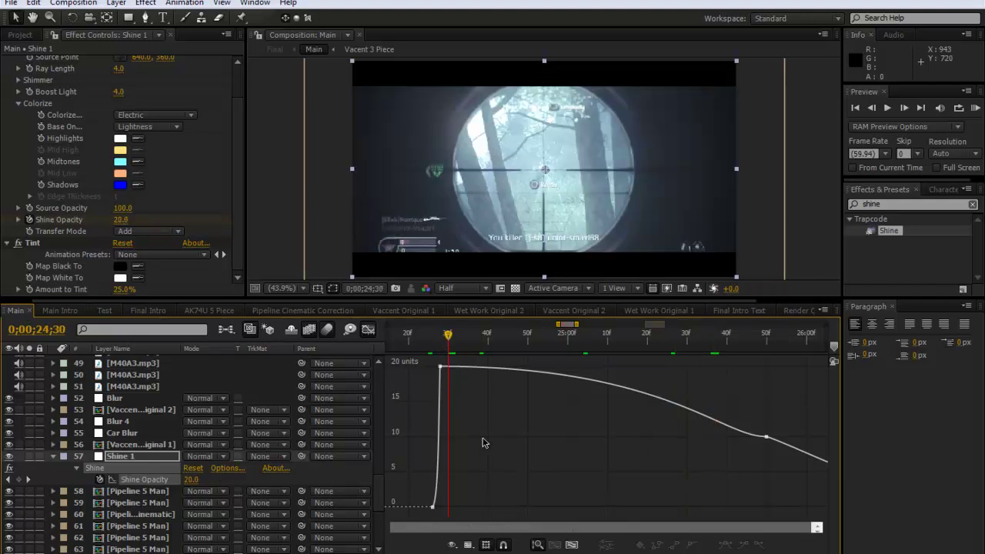